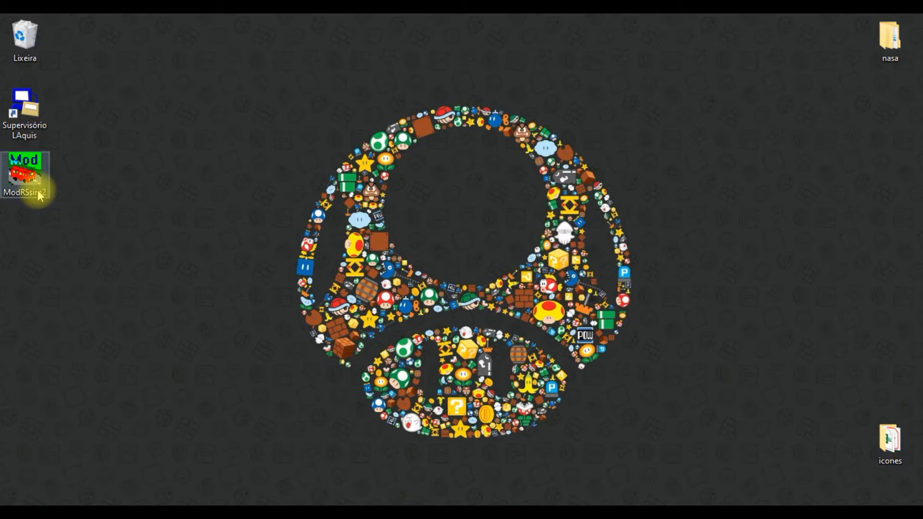
Start the LAquis supervisory software, minimize its window and start the ModRSsim2 Modbus simulator.
double_click(33, 134)
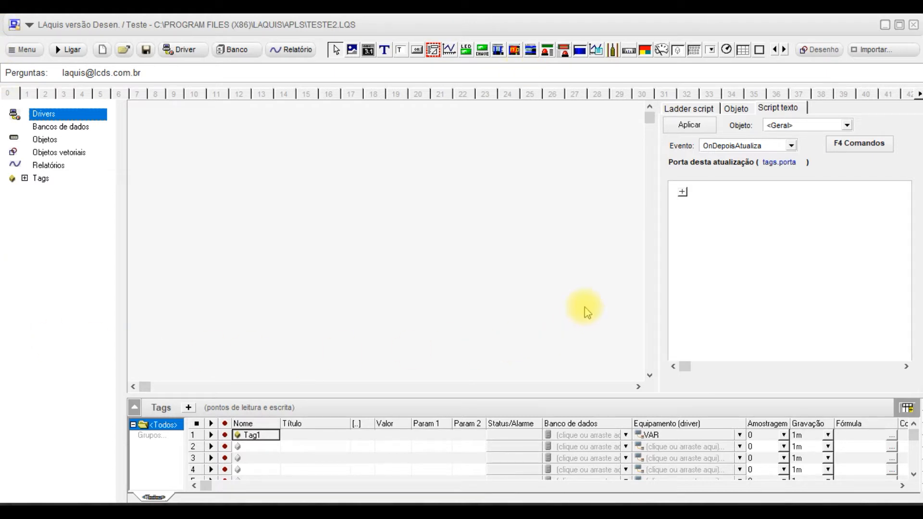
left_click(885, 25)
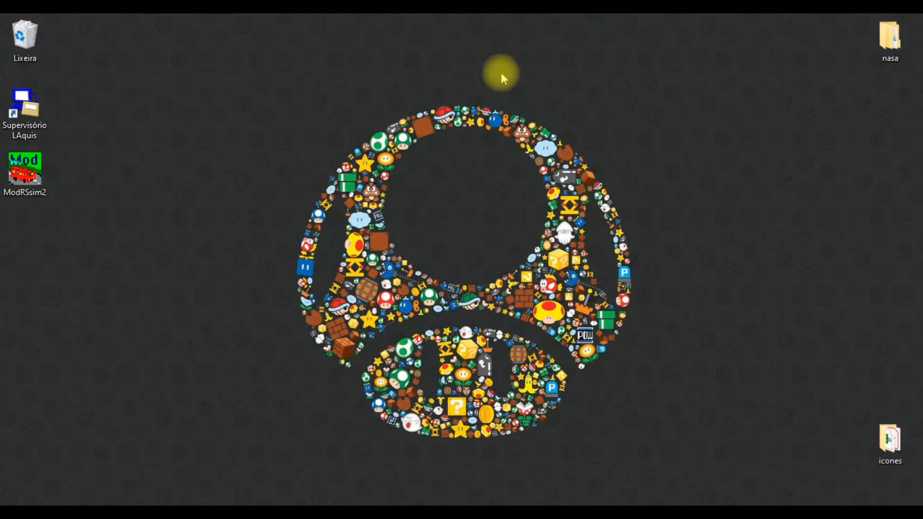
left_click(24, 171)
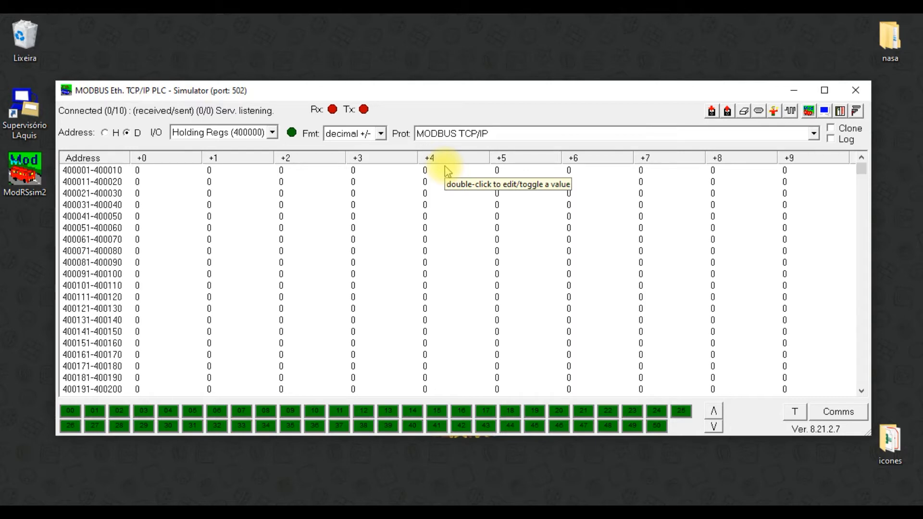
Inspect the value editor of holding register 400002, then minimize the simulator and switch back to LAquis.
double_click(216, 170)
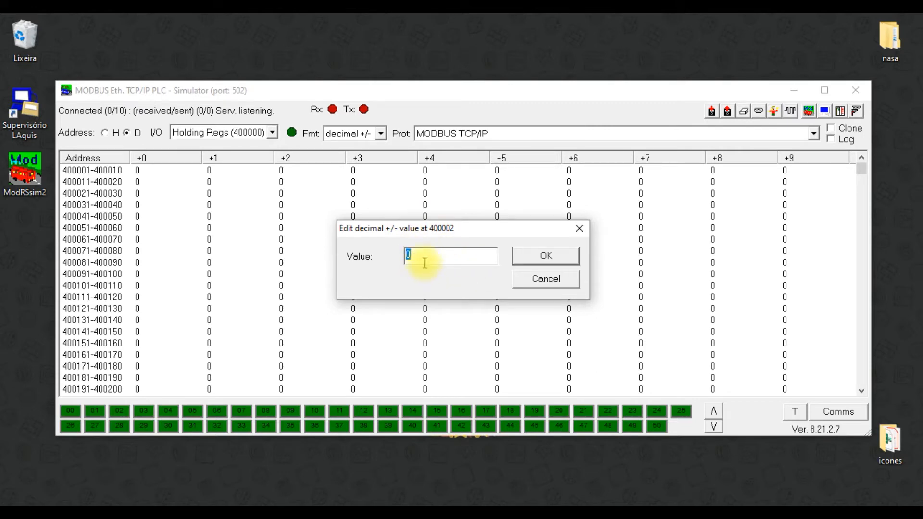
left_click(543, 256)
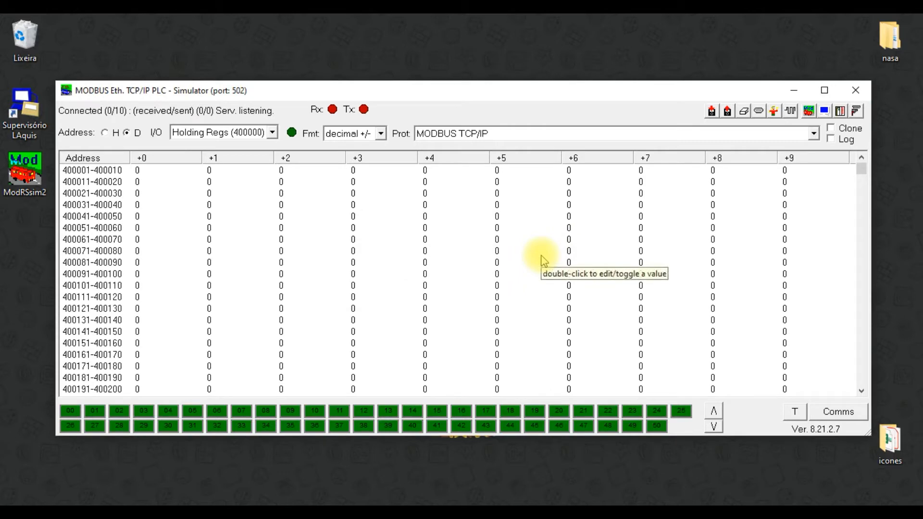
left_click(792, 91)
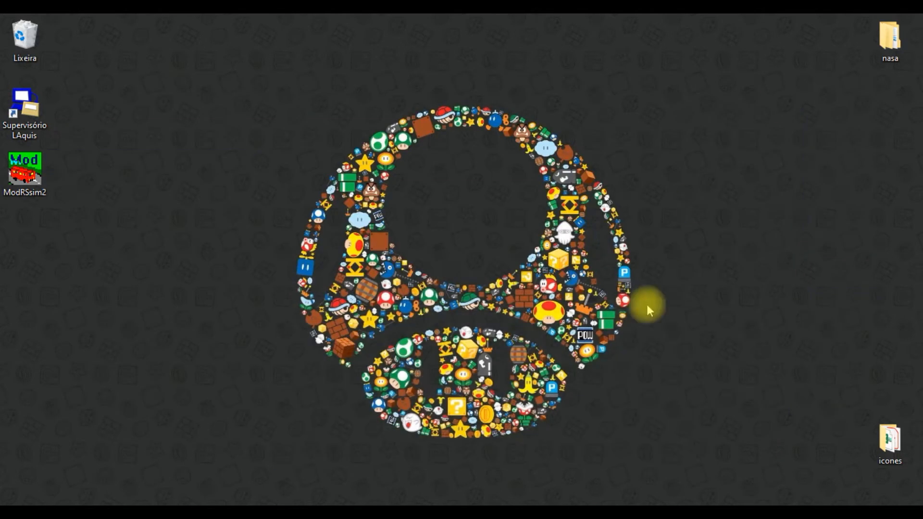
key("alt+Tab")
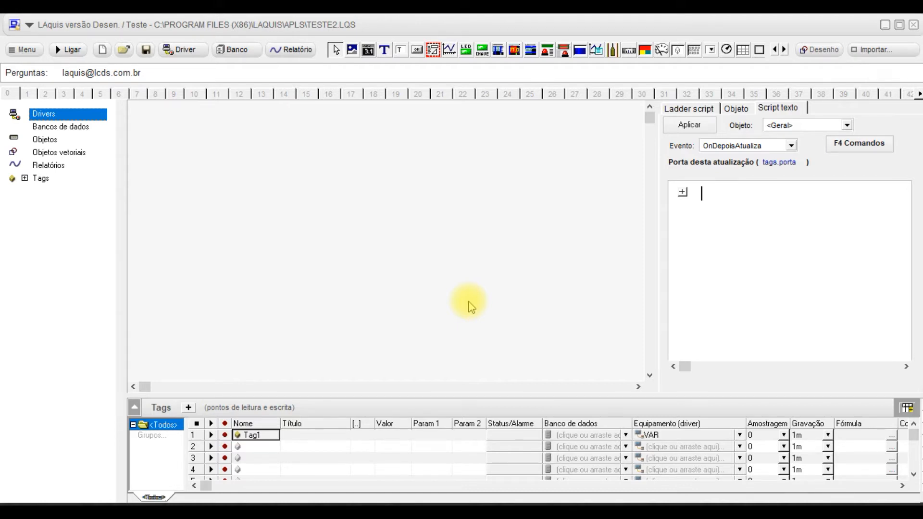
type("\\\\")
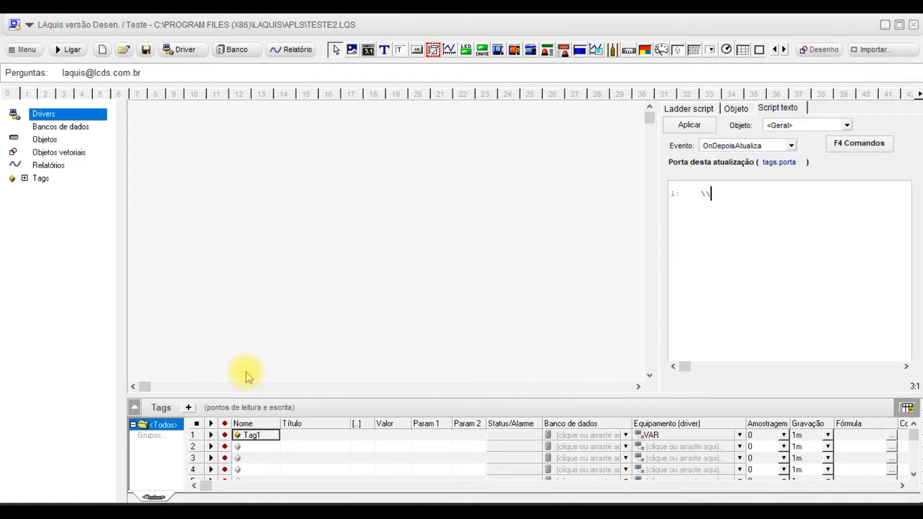
key("BackSpace")
key("BackSpace")
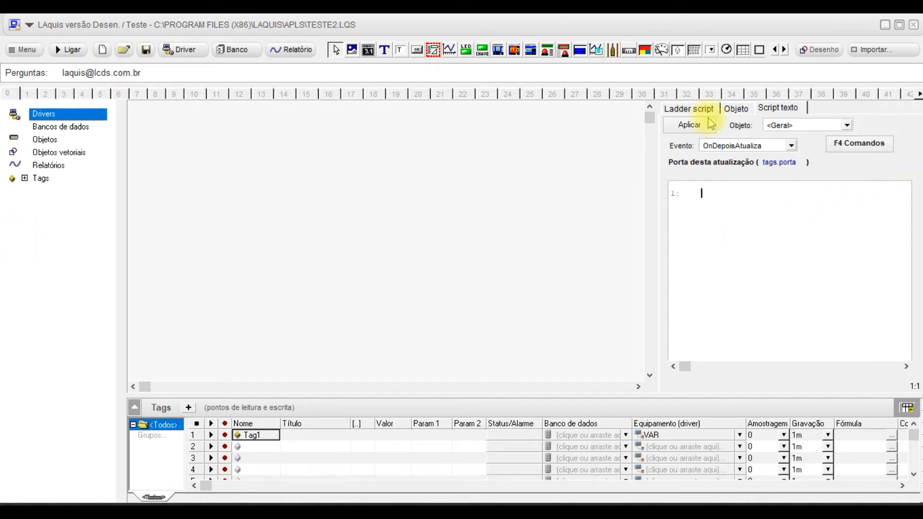
View the ladder script editor and the object library folders.
left_click(736, 110)
left_click(687, 107)
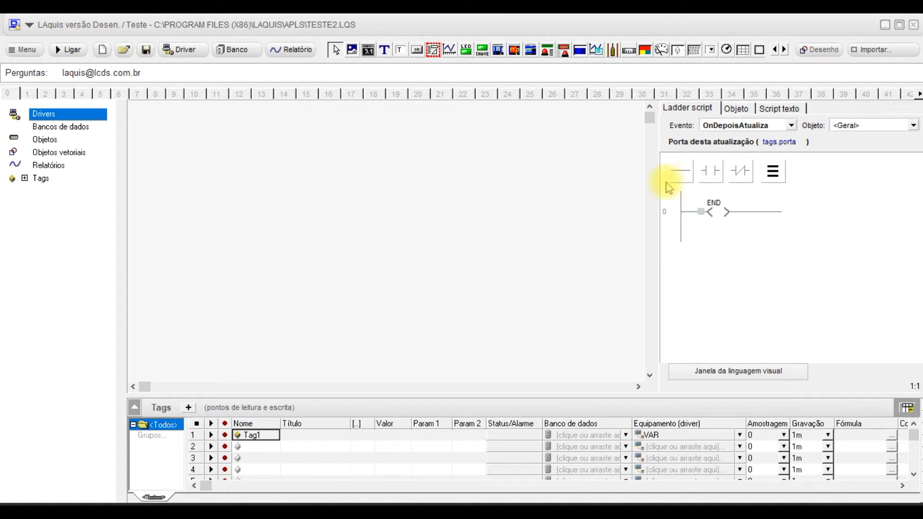
left_click(738, 110)
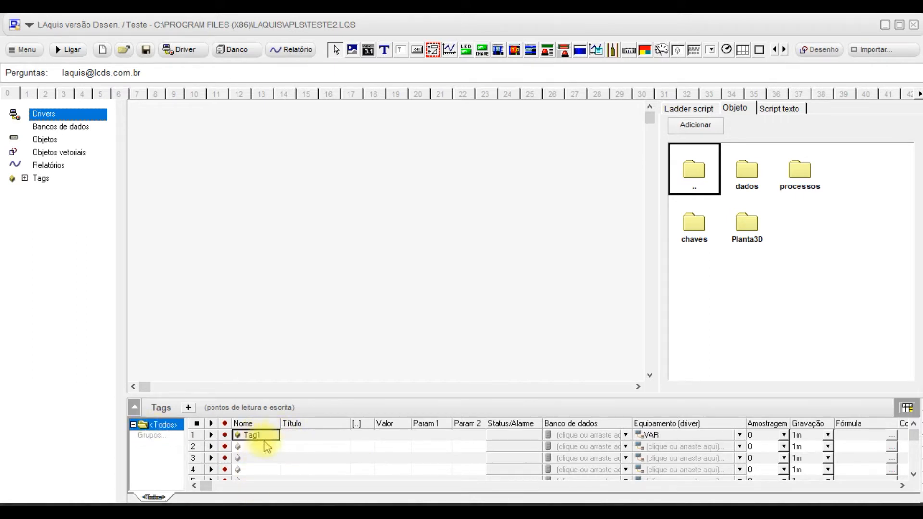
Create a new tag group and rename it maquina1.
right_click(162, 431)
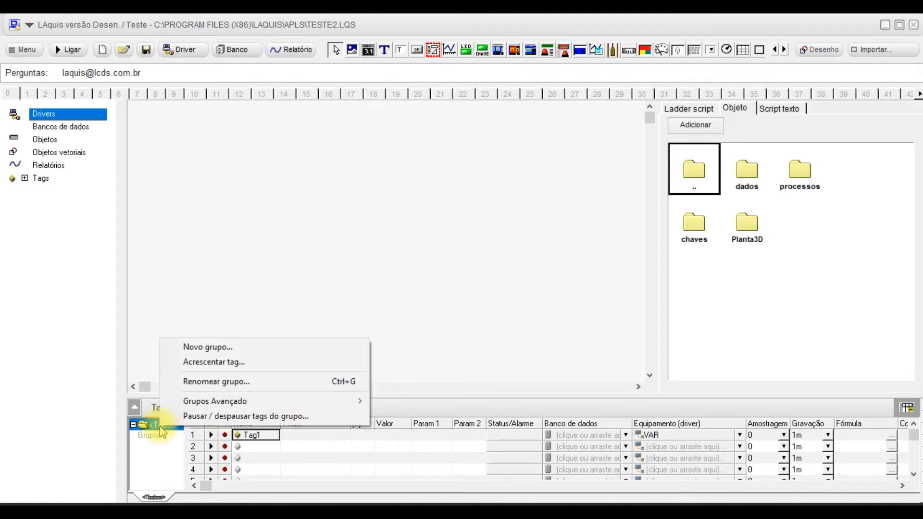
left_click(208, 347)
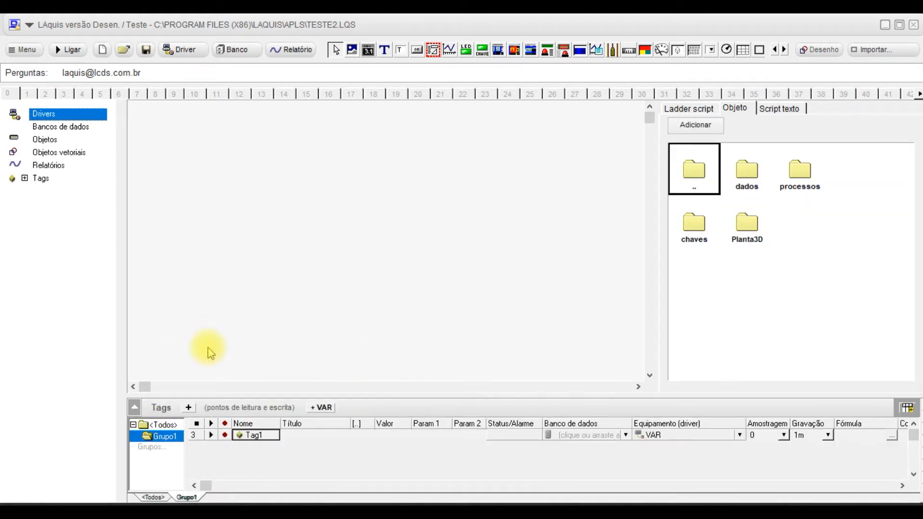
right_click(155, 442)
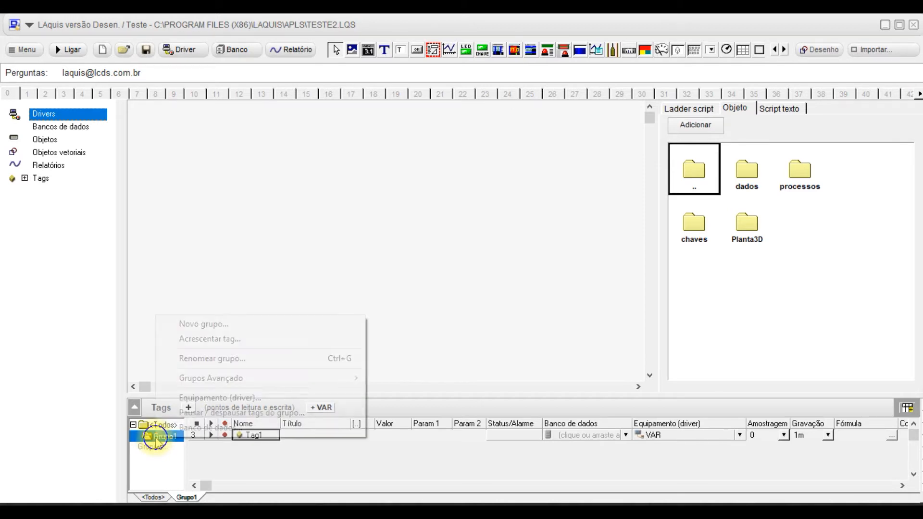
left_click(197, 363)
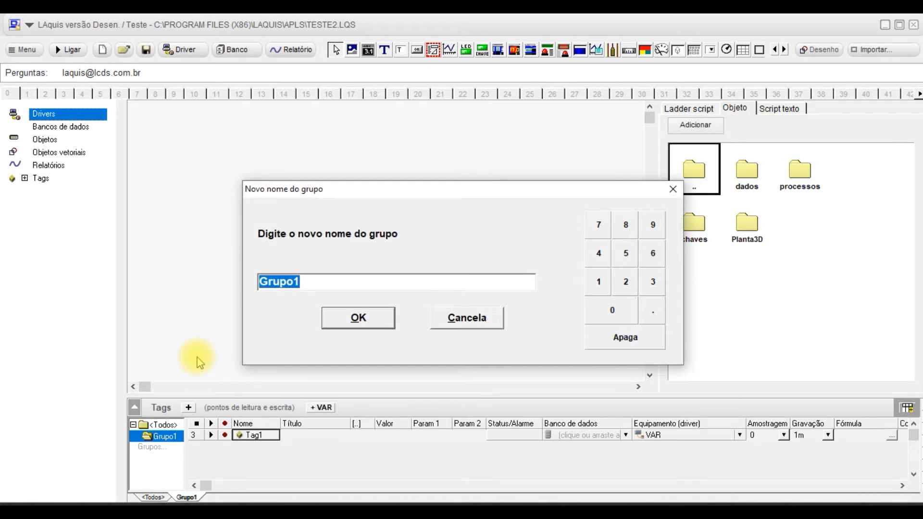
type("maquina1")
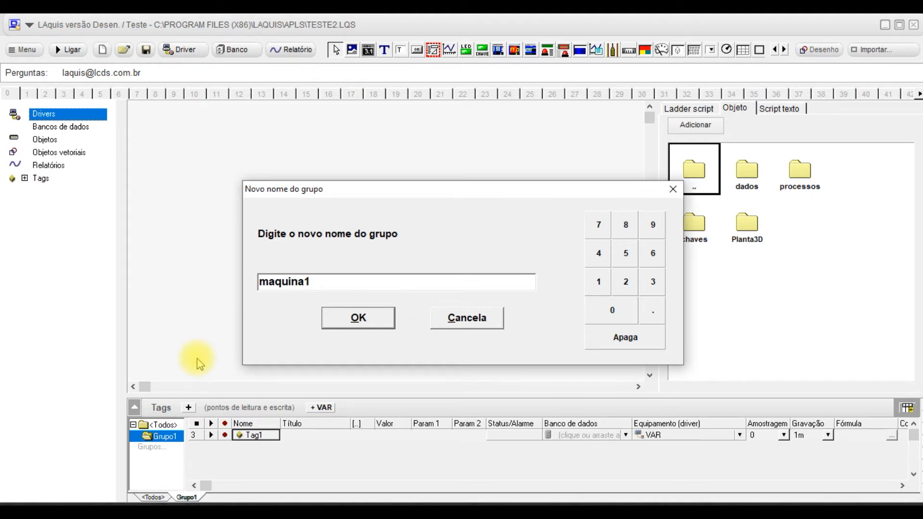
left_click(345, 327)
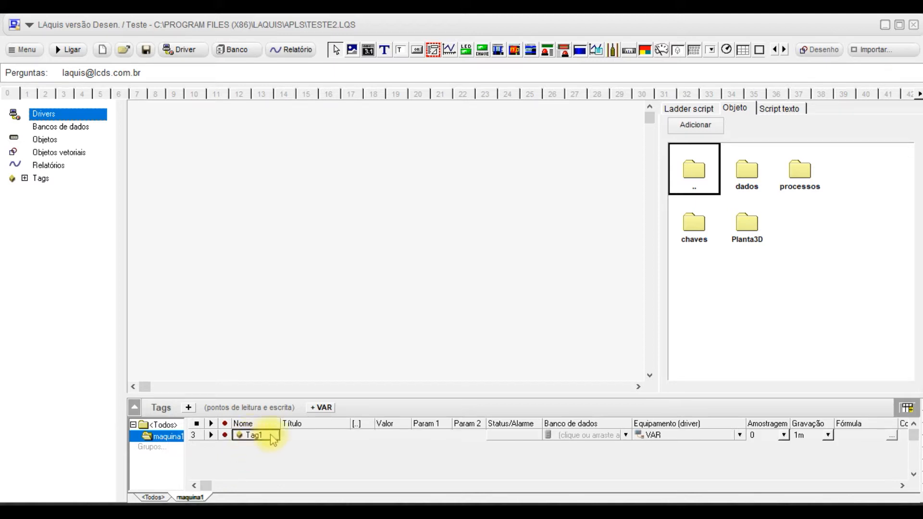
Add two more VAR tags to the maquina1 group and name its three tags botao, lampada and sensor1.
left_click(322, 408)
left_click(324, 411)
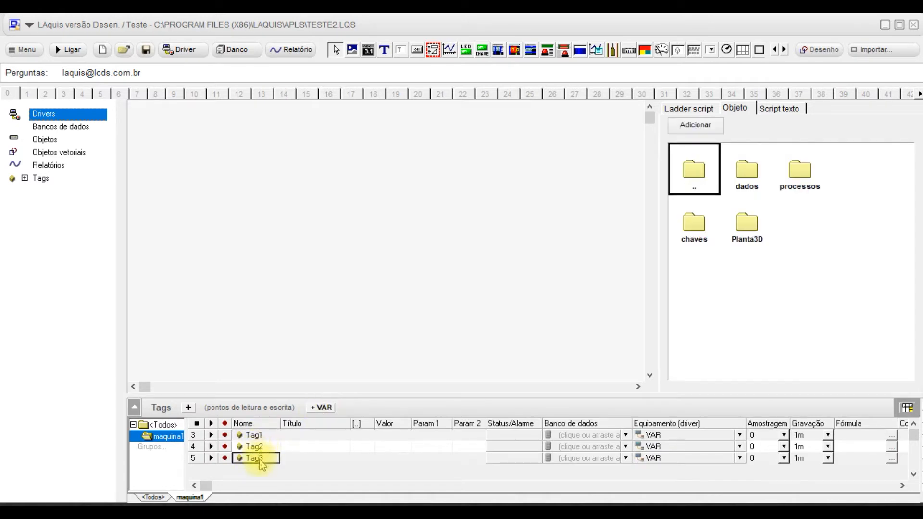
left_click(254, 436)
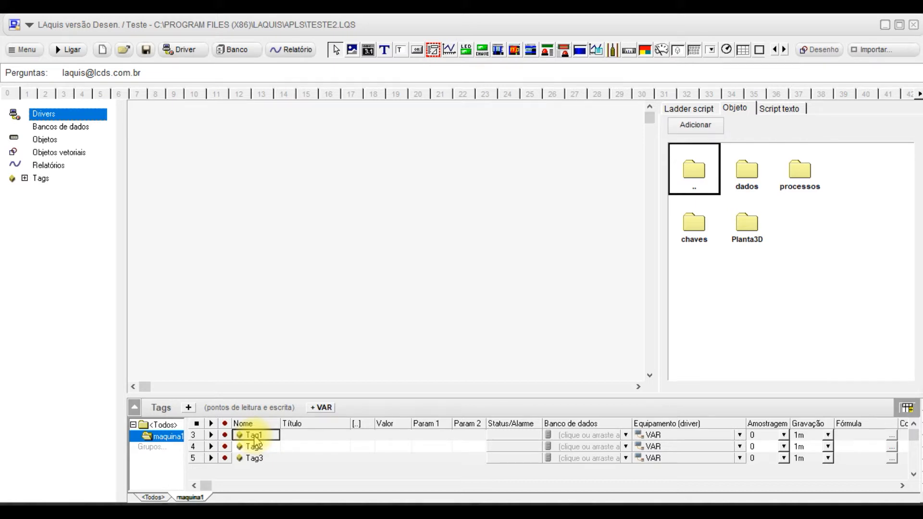
type("botao")
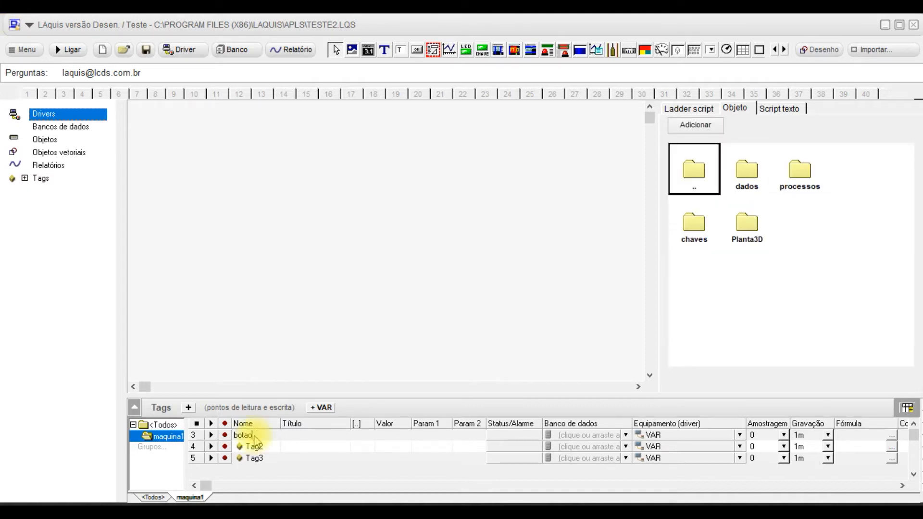
key("Return")
left_click(260, 448)
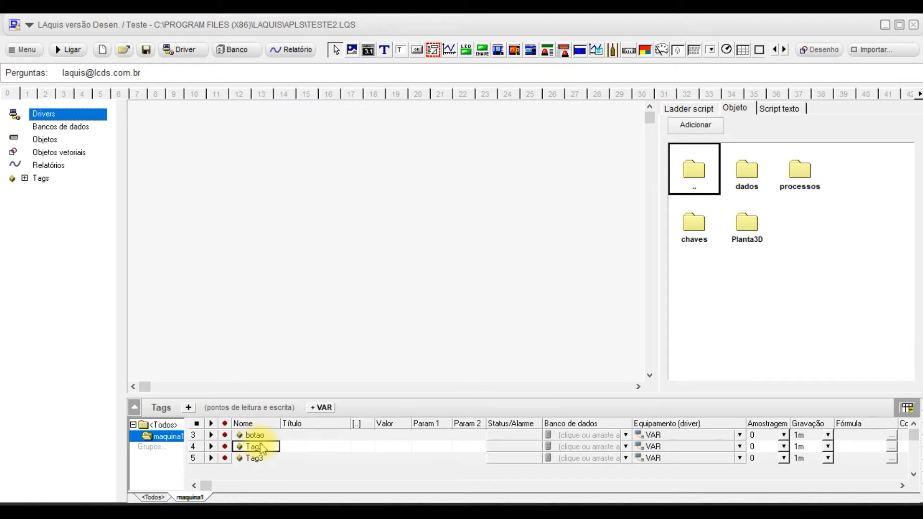
type("lampada")
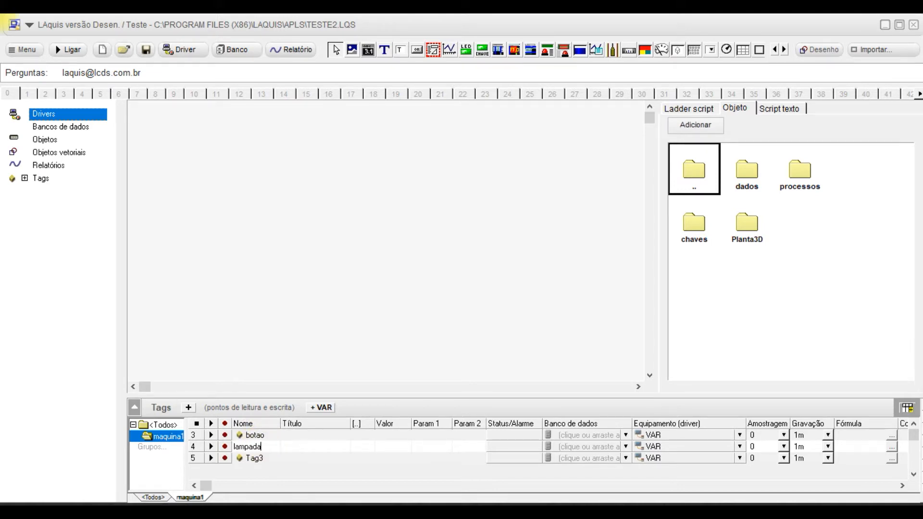
key("Return")
type("sensor1")
left_click(258, 464)
Title the botao tag "ligar", the lampada tag "lampada on" and the sensor1 tag "temperatura".
left_click(304, 435)
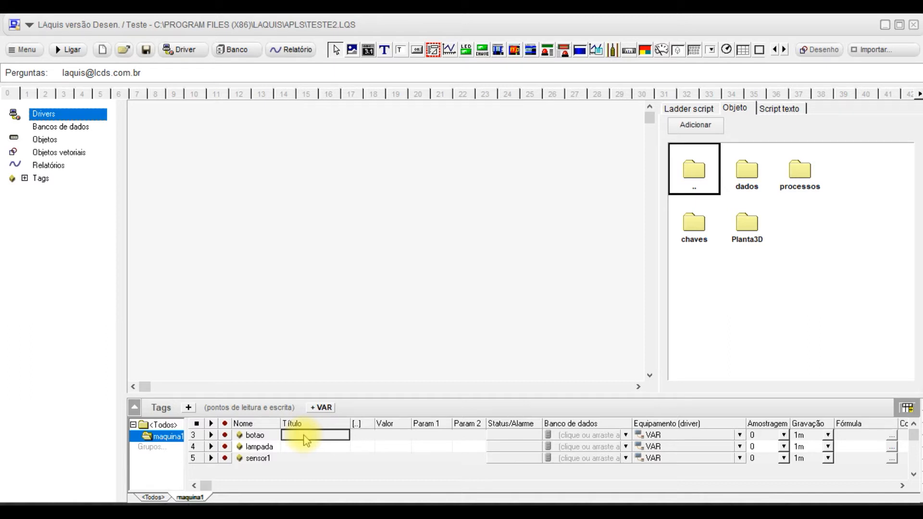
type("ligar")
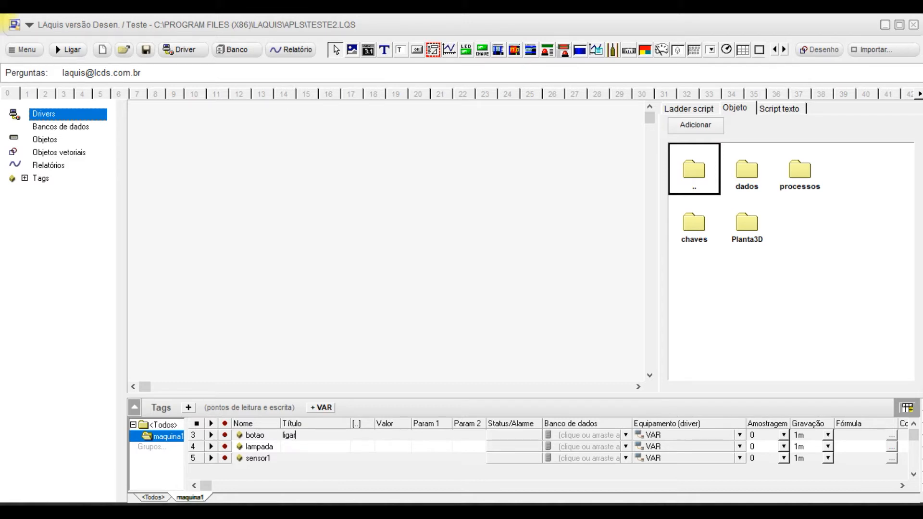
left_click(305, 437)
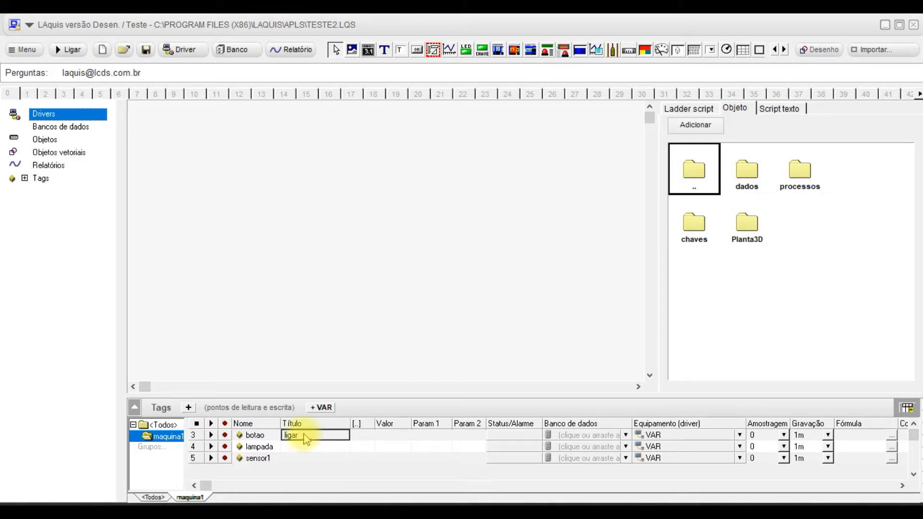
left_click(308, 449)
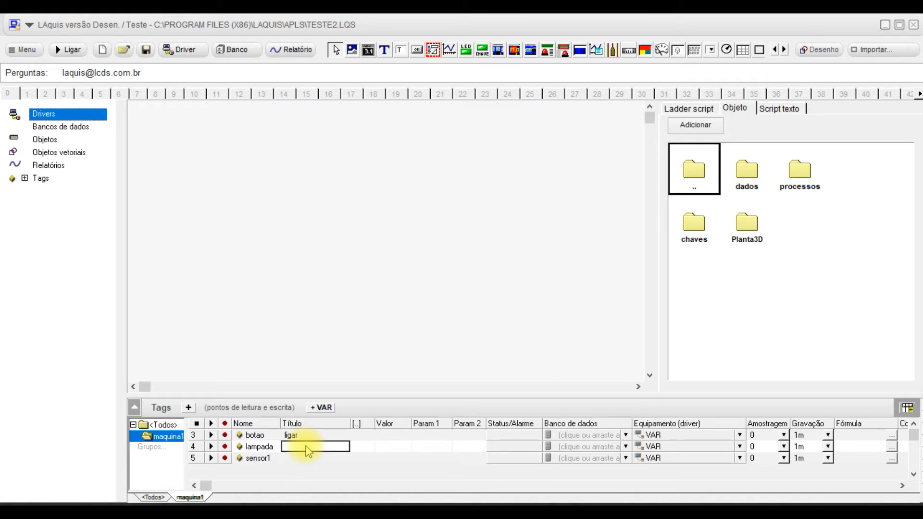
type("lamp")
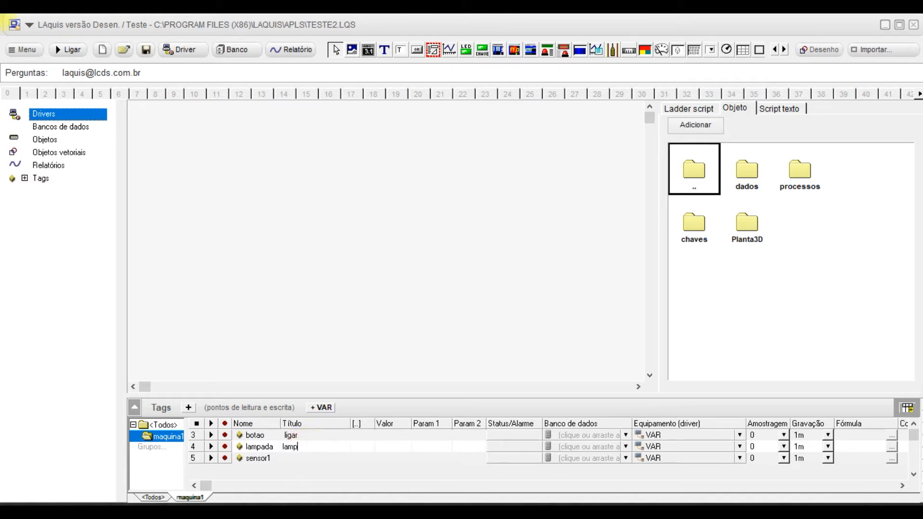
type("ada on")
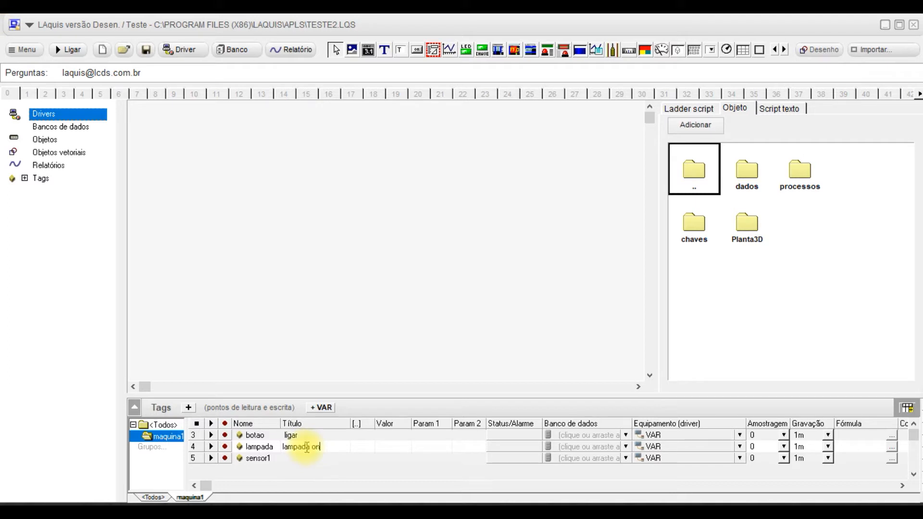
left_click(321, 460)
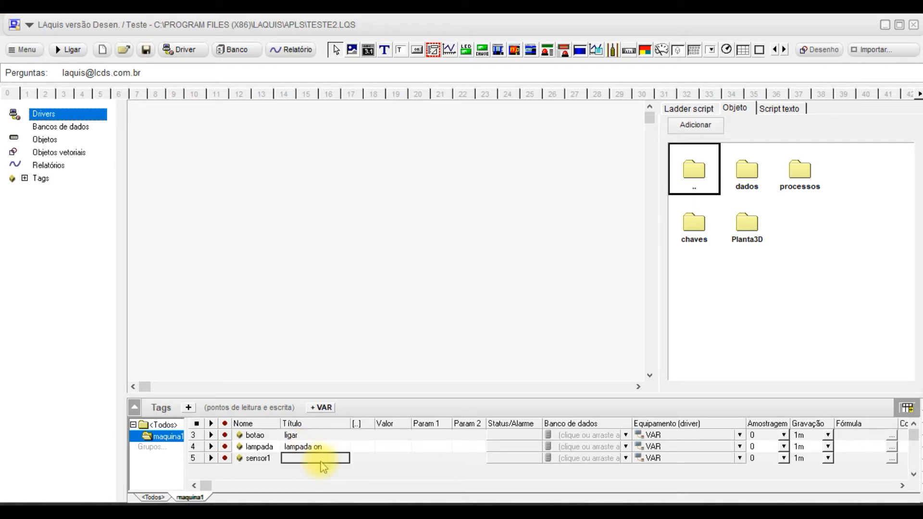
type("tem")
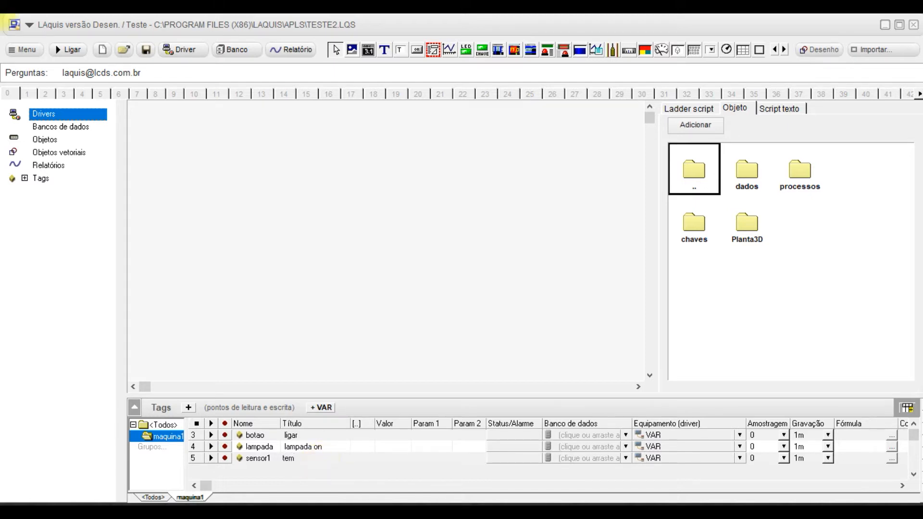
type("peratura")
left_click(321, 463)
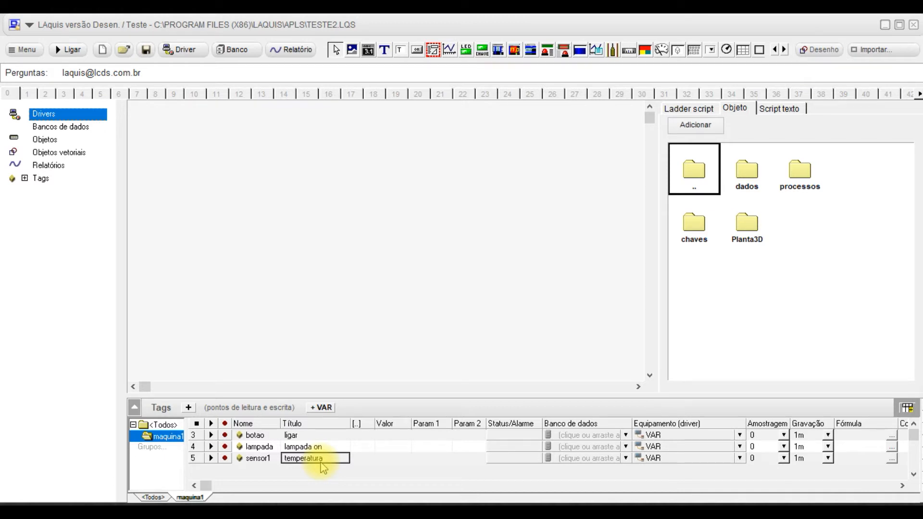
Set the unit of the sensor1 tag to °C.
left_click(360, 436)
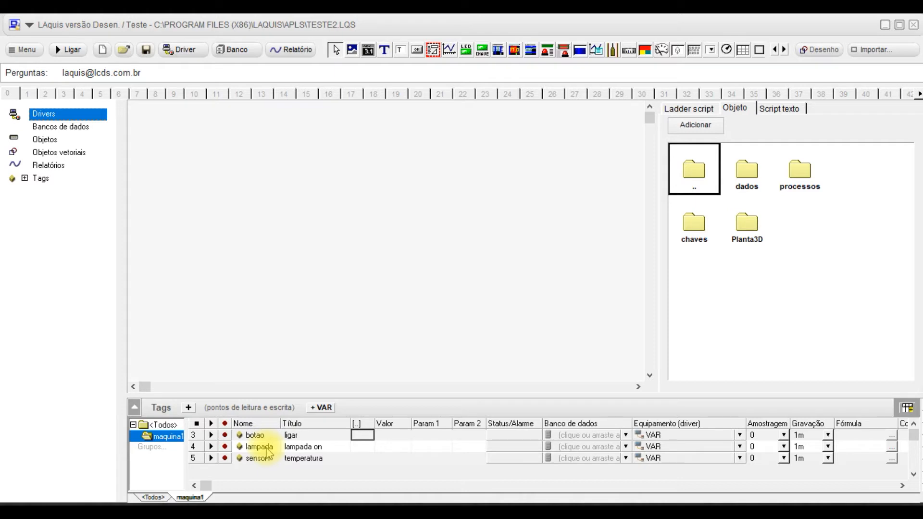
left_click(366, 460)
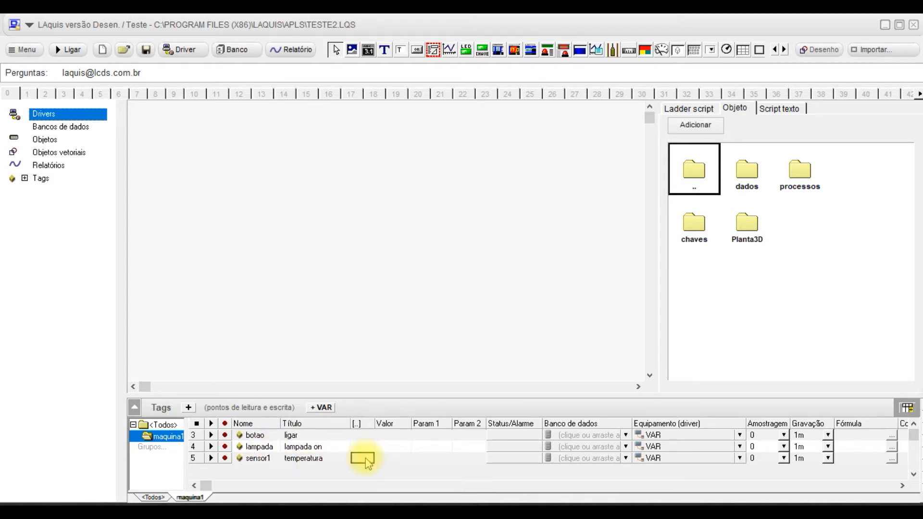
type("1")
type("C")
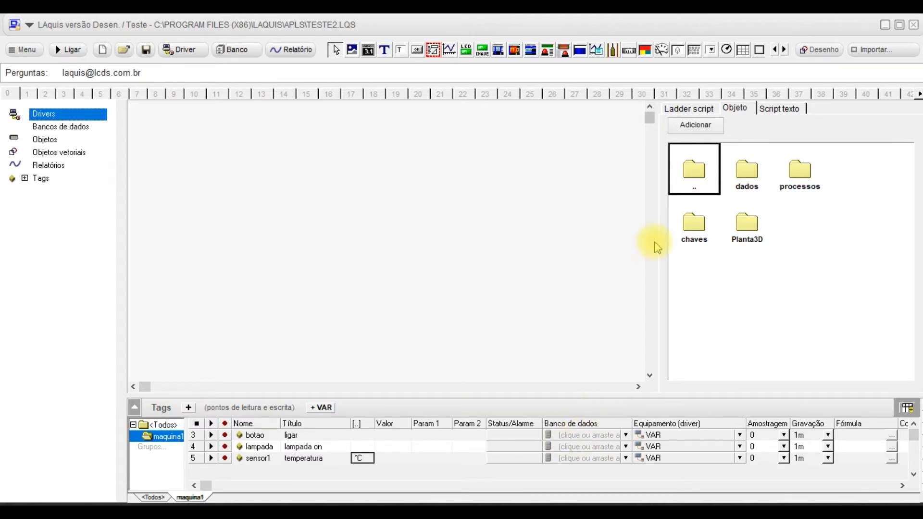
Assign the database TESTE2.LB to the botao, lampada and sensor1 tags.
left_click(551, 435)
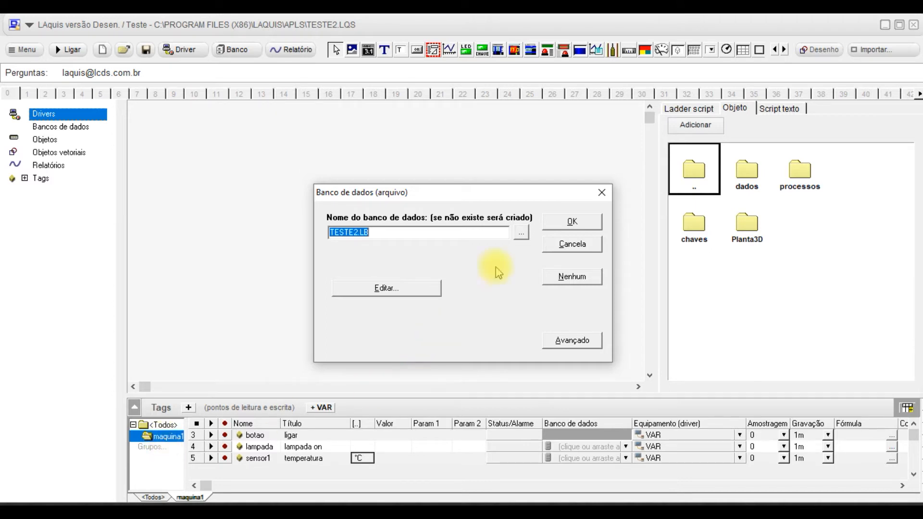
left_click(571, 221)
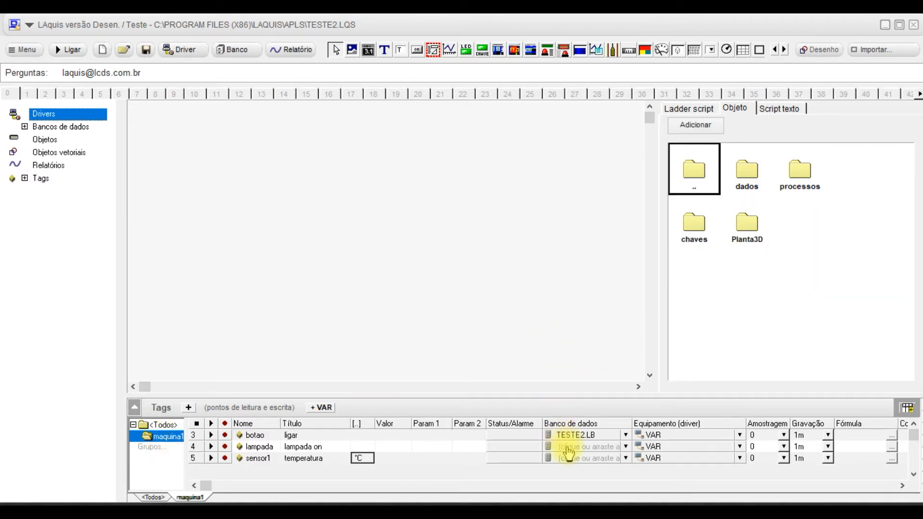
left_click(566, 447)
left_click(559, 223)
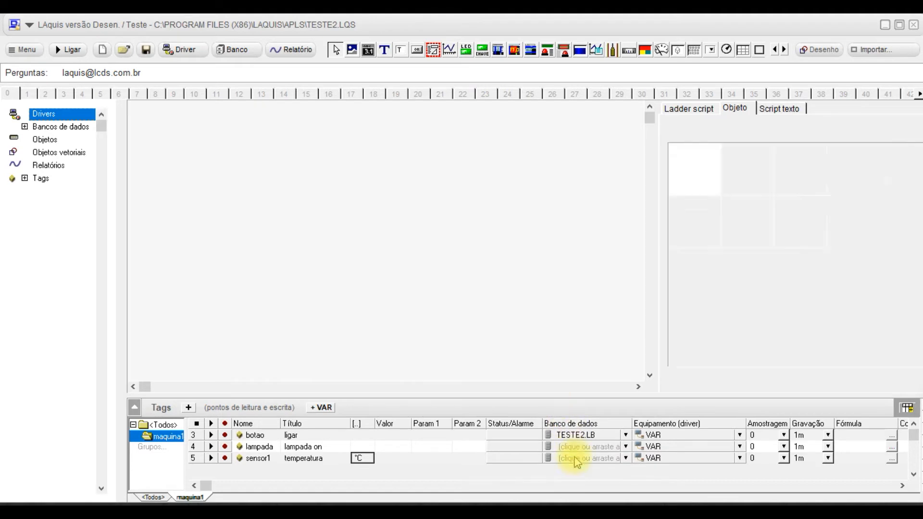
left_click(573, 458)
left_click(572, 224)
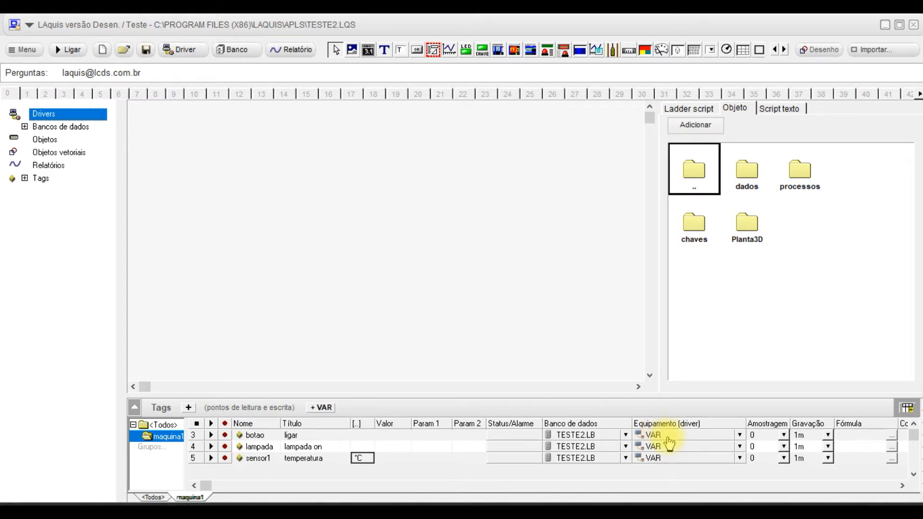
Choose the Modbus ETHERNET TCP/IP driver for the botao tag and open its communication settings at the IP address.
left_click(668, 439)
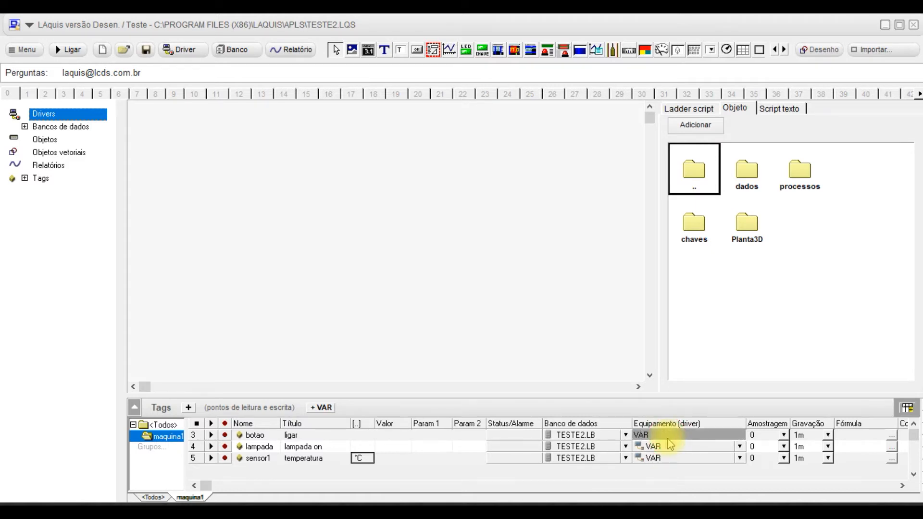
left_click(669, 439)
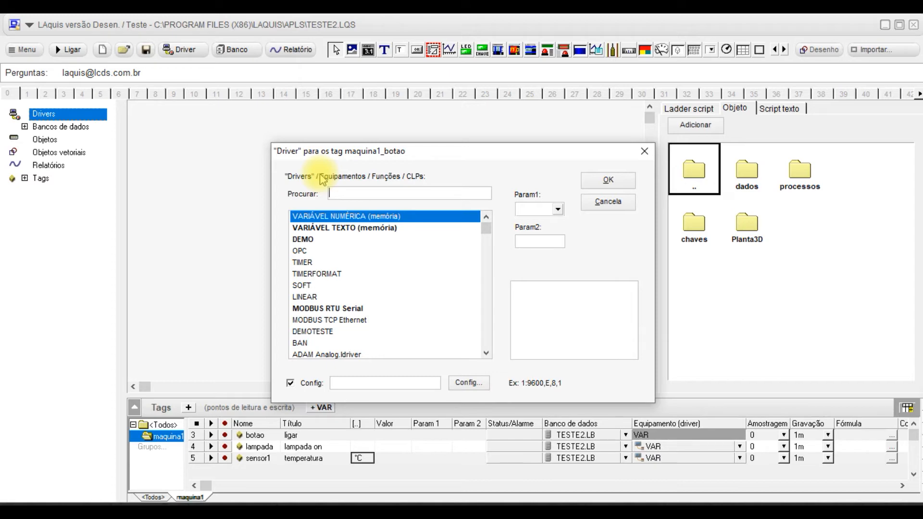
type("tcp/")
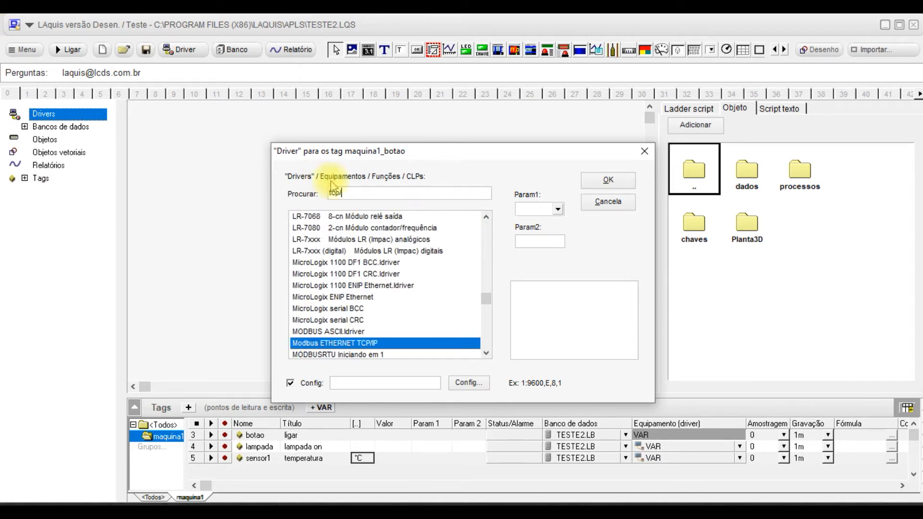
left_click(347, 345)
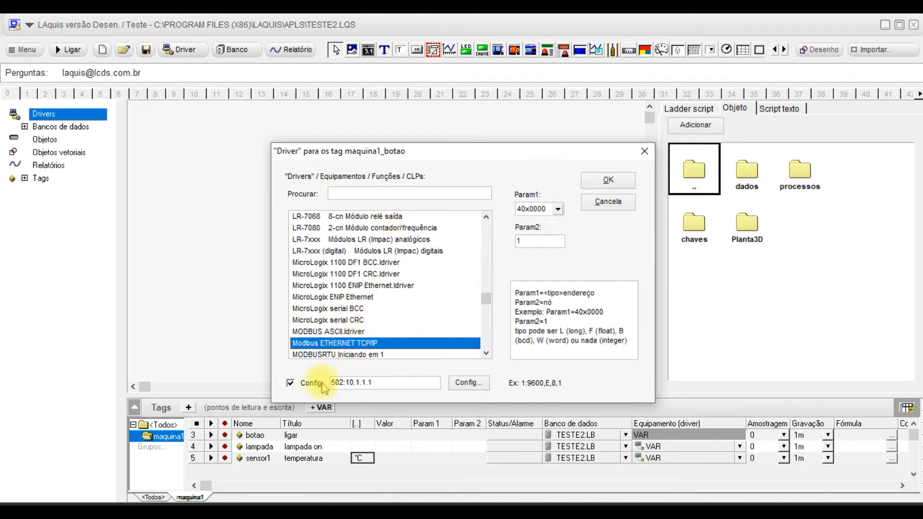
left_click(462, 384)
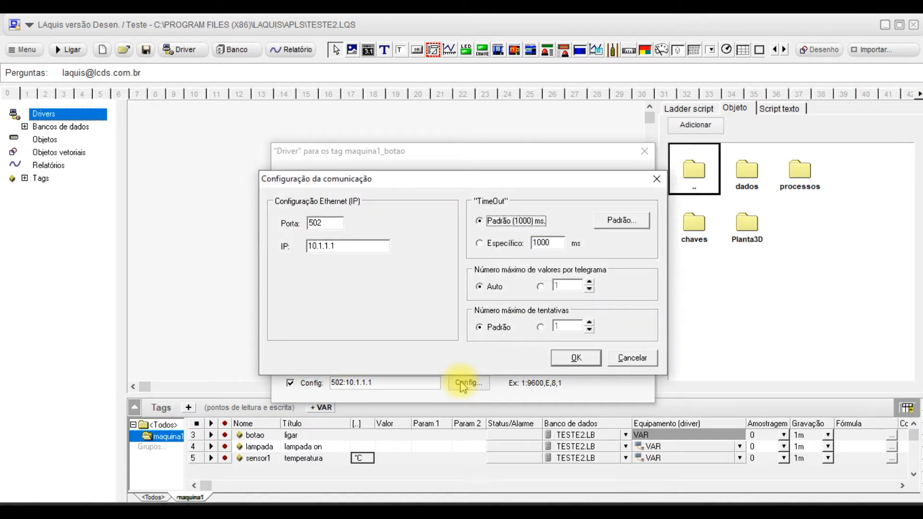
left_click_drag(361, 247, 263, 237)
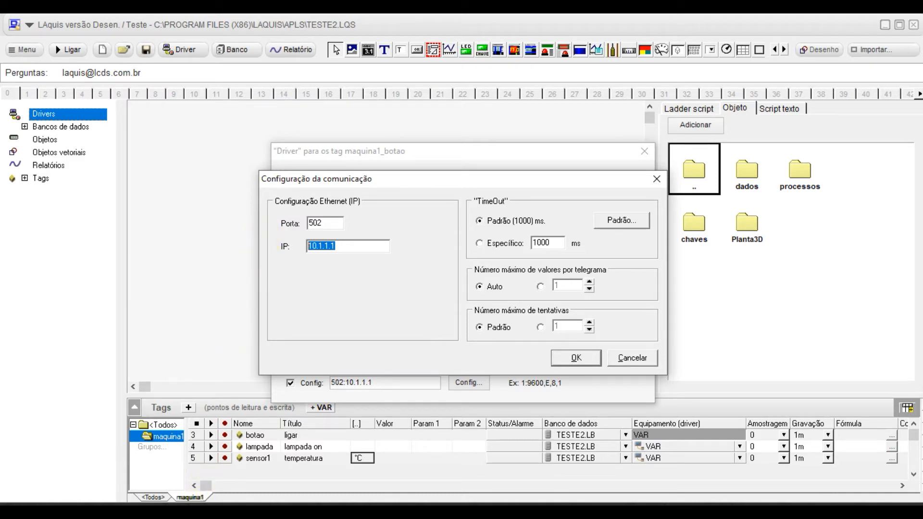
Switch to the Windows Command Prompt and look up the computer's IP address with ipconfig.
left_click(204, 512)
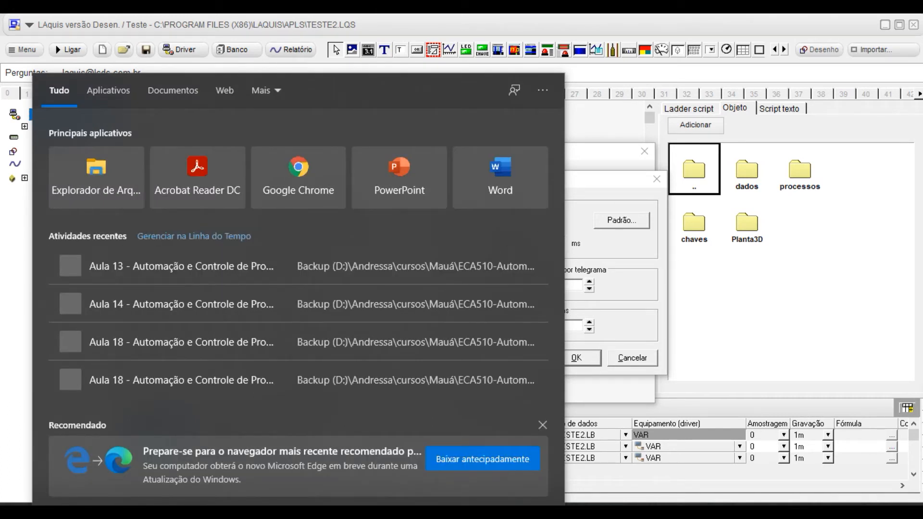
type("cmd")
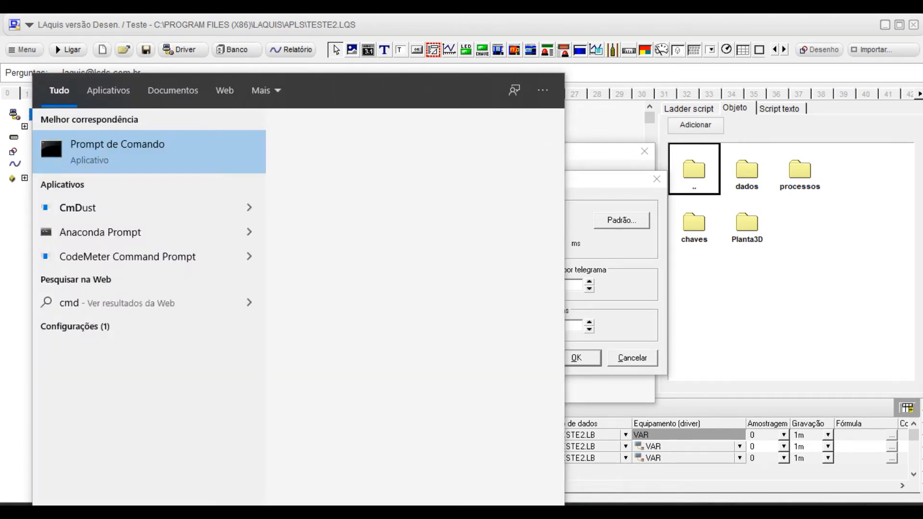
key("Return")
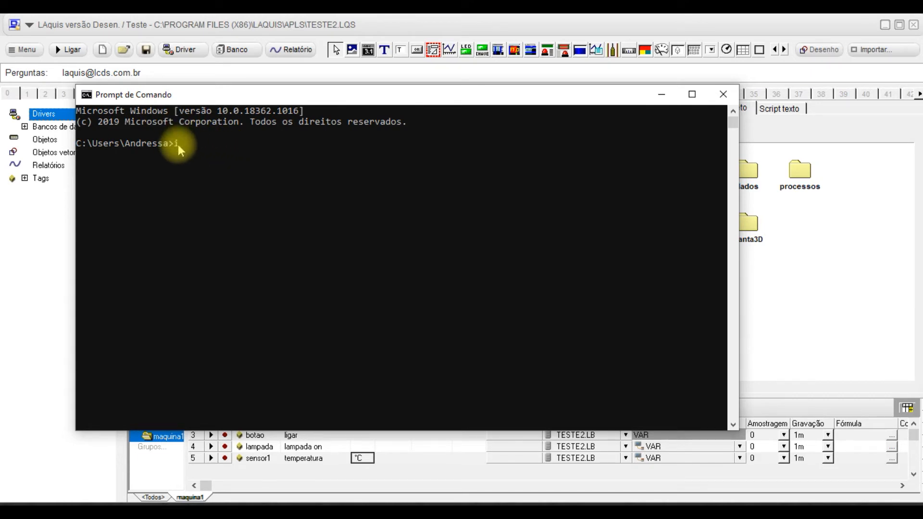
type("nfig")
key("Return")
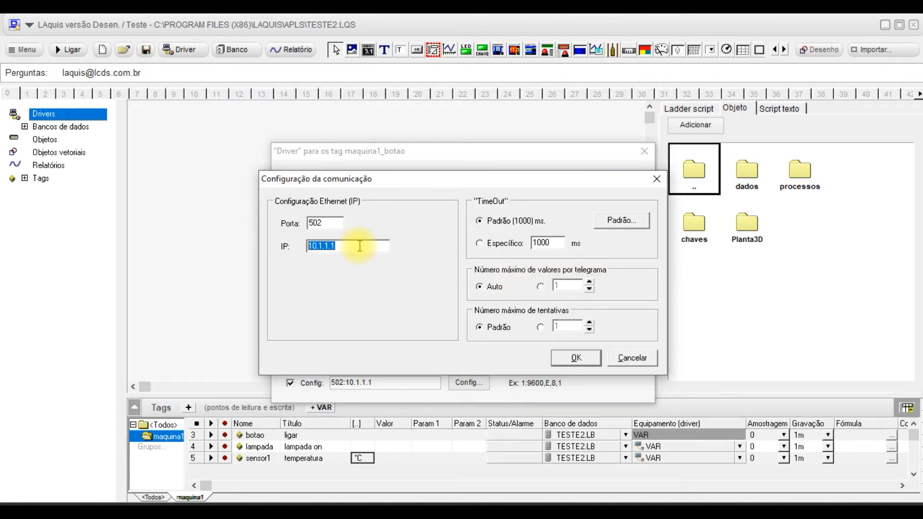
Set the Modbus driver's IP to the computer's own address and apply the driver to the botao tag.
key("BackSpace")
type("1")
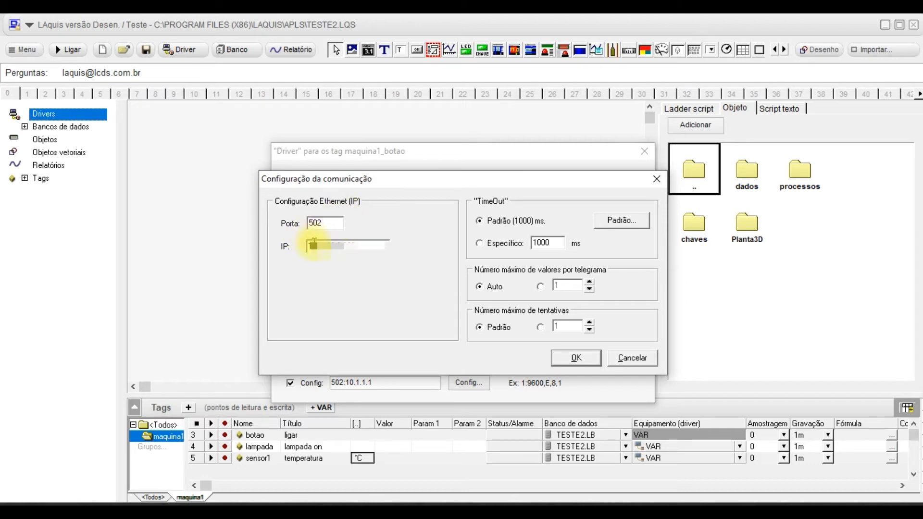
left_click(565, 359)
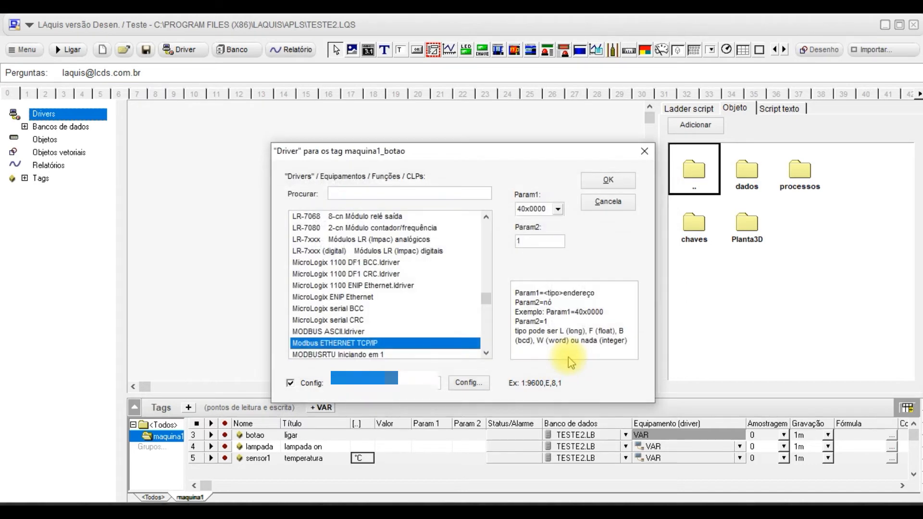
left_click(610, 180)
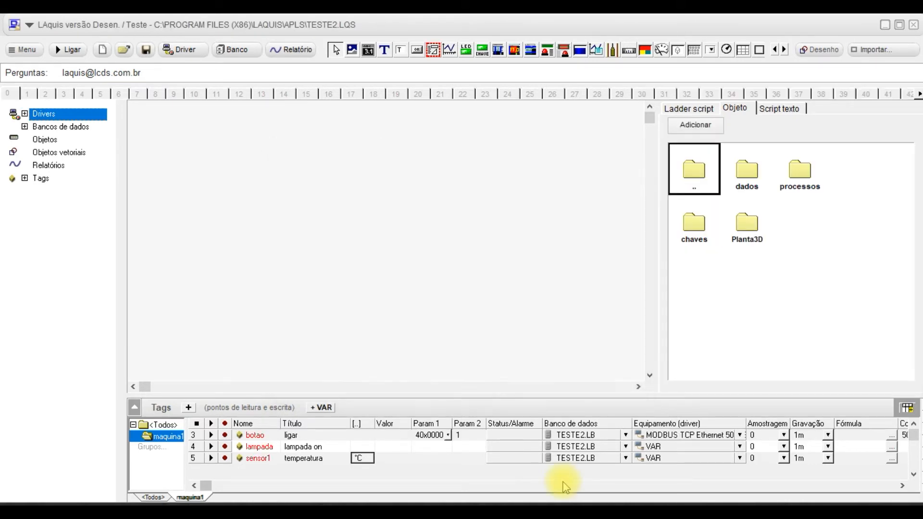
Assign the same Modbus TCP Ethernet driver to the lampada and sensor1 tags.
left_click(658, 447)
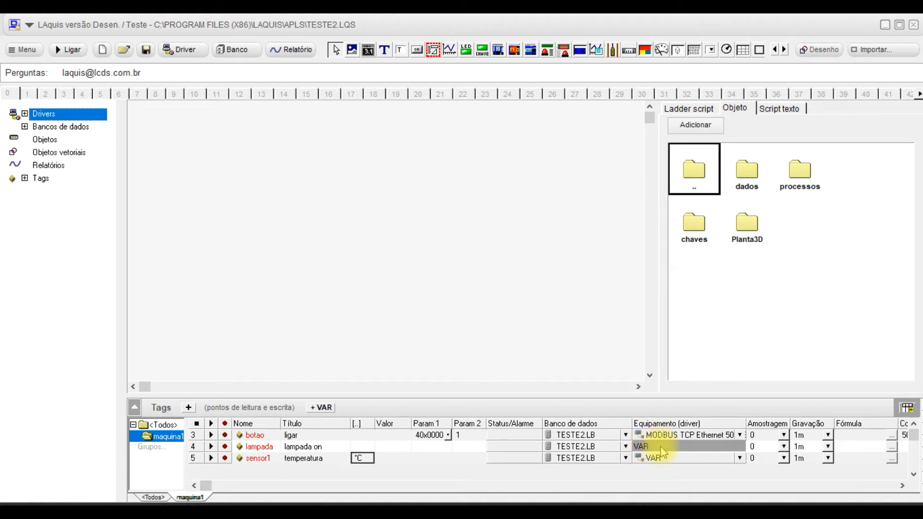
left_click(661, 448)
left_click(593, 183)
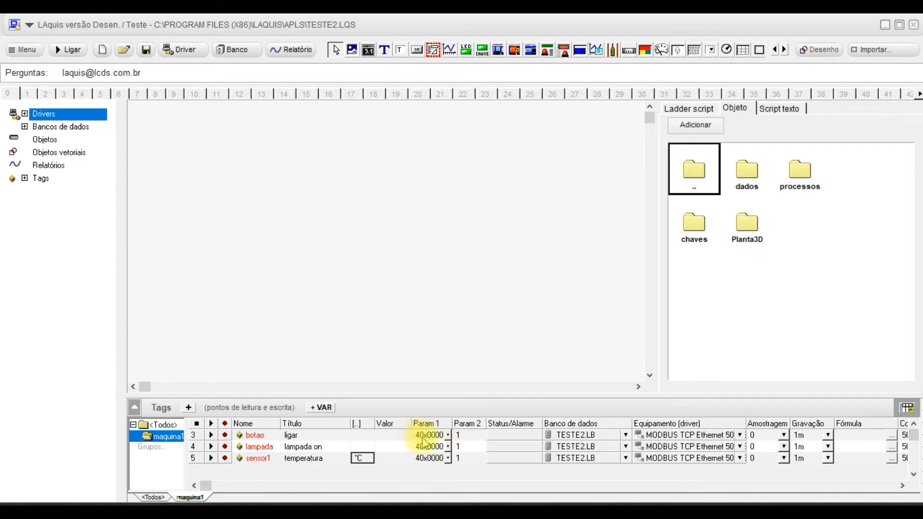
Set Param 1 to 40x0001 for the lampada tag and 40x0002 for the sensor1 tag.
left_click(437, 447)
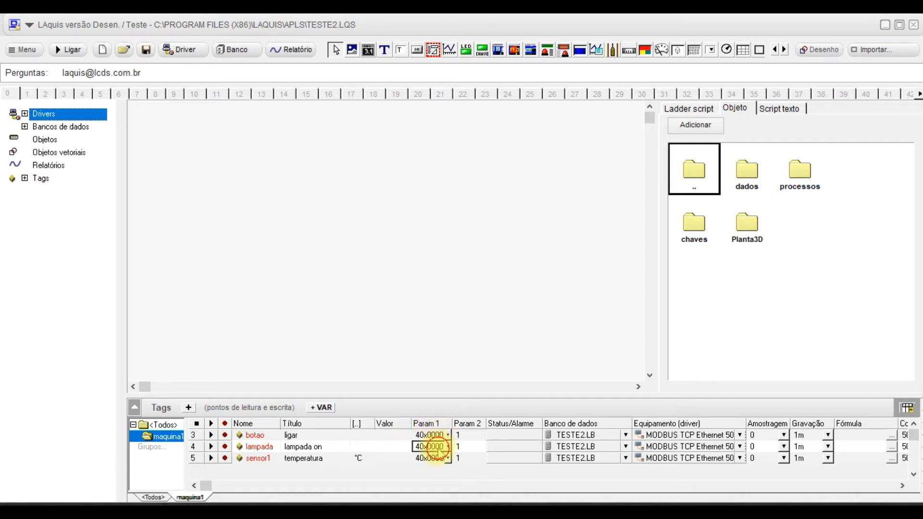
type("40")
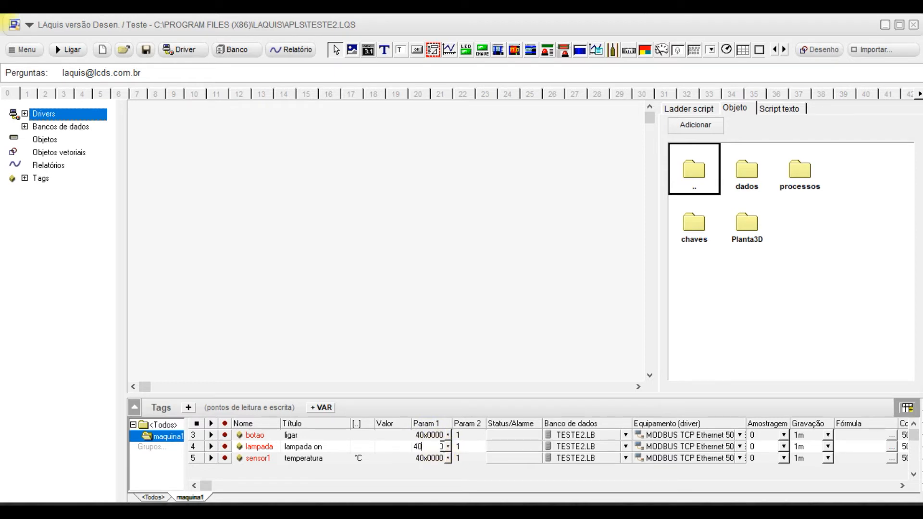
type("x0001")
left_click(429, 459)
type("40x0002")
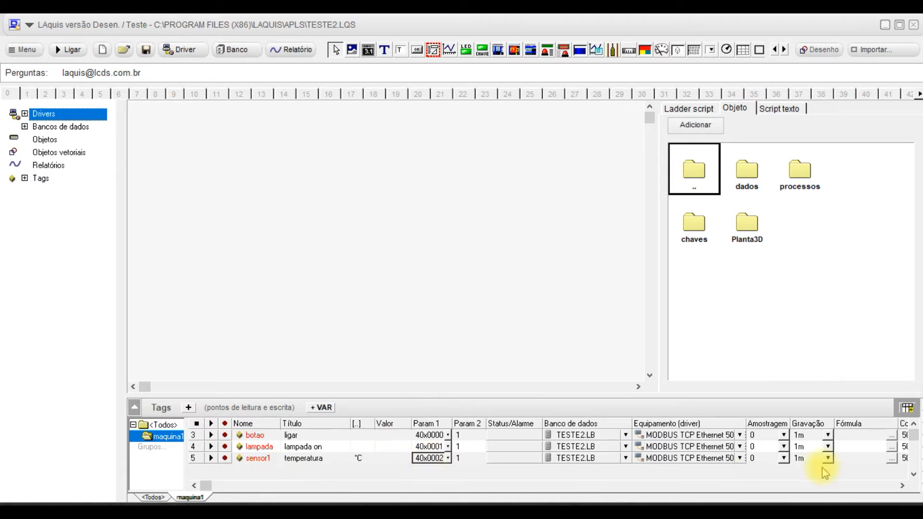
Set the sampling time (Amostragem) of the botao, lampada and sensor1 tags to 1s.
left_click(902, 486)
left_click(903, 486)
left_click(903, 486)
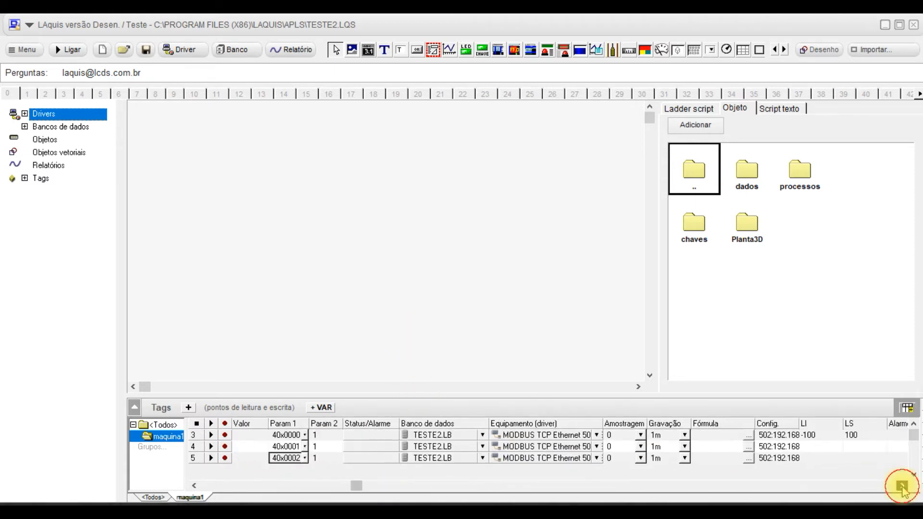
left_click(902, 486)
left_click(902, 486)
left_click(903, 486)
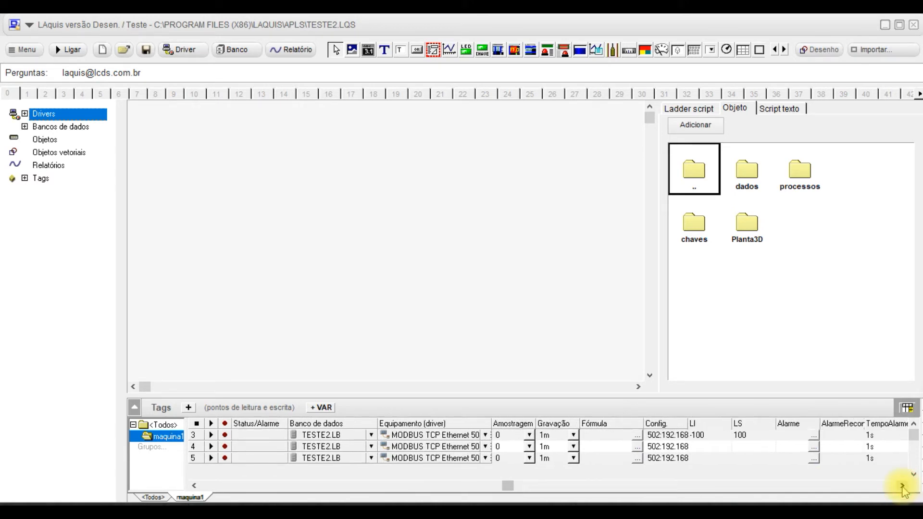
left_click(530, 435)
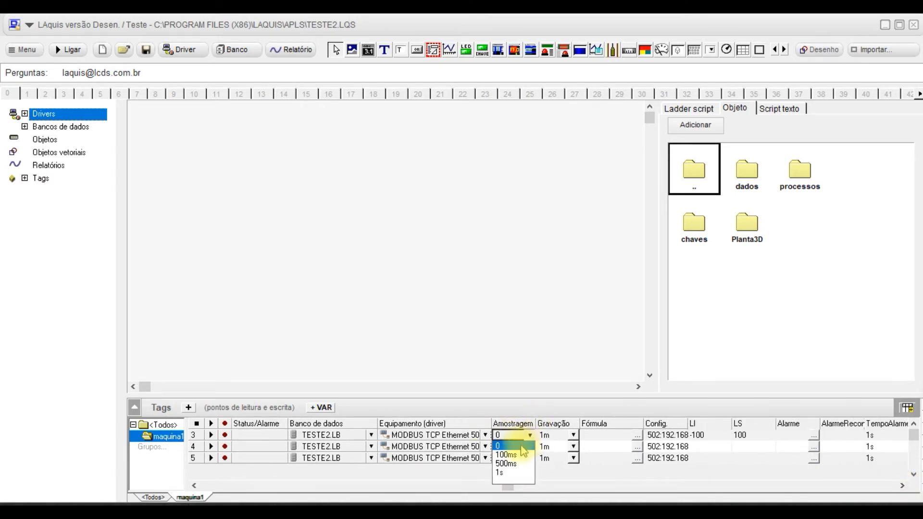
left_click(501, 472)
left_click(529, 447)
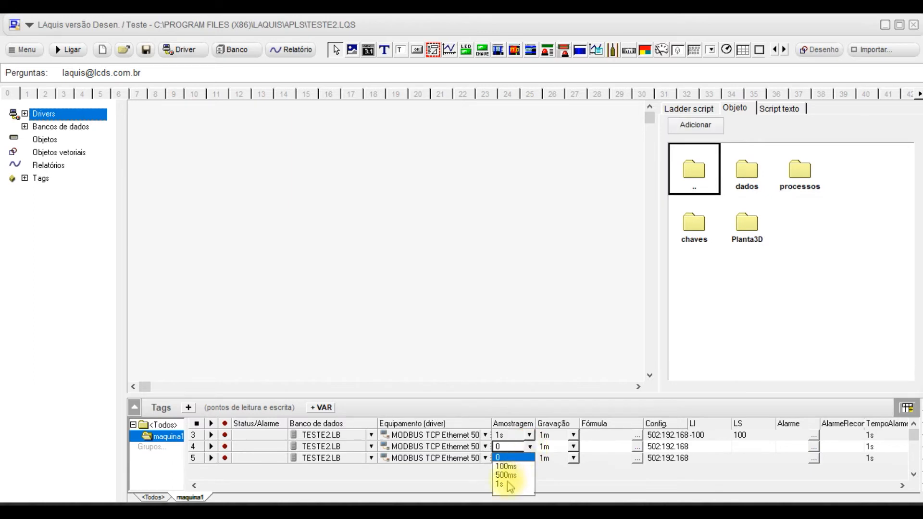
left_click(507, 485)
left_click(530, 458)
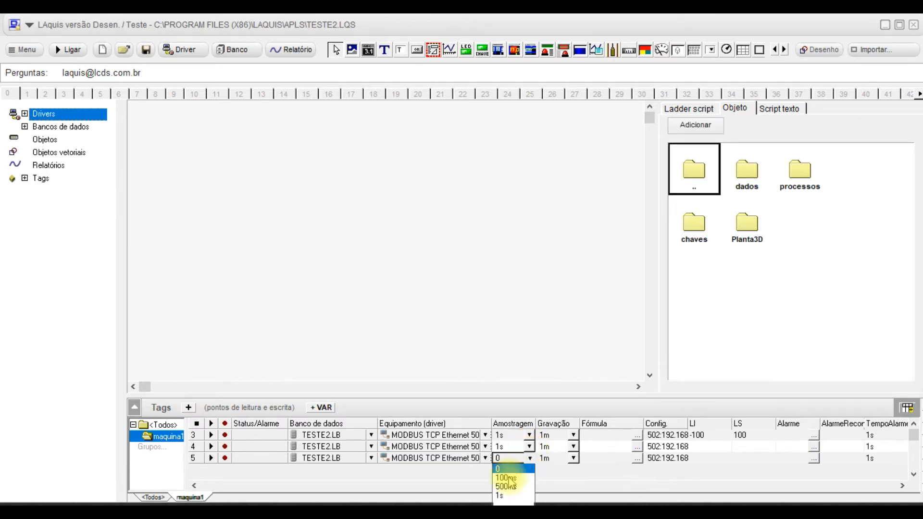
left_click(500, 495)
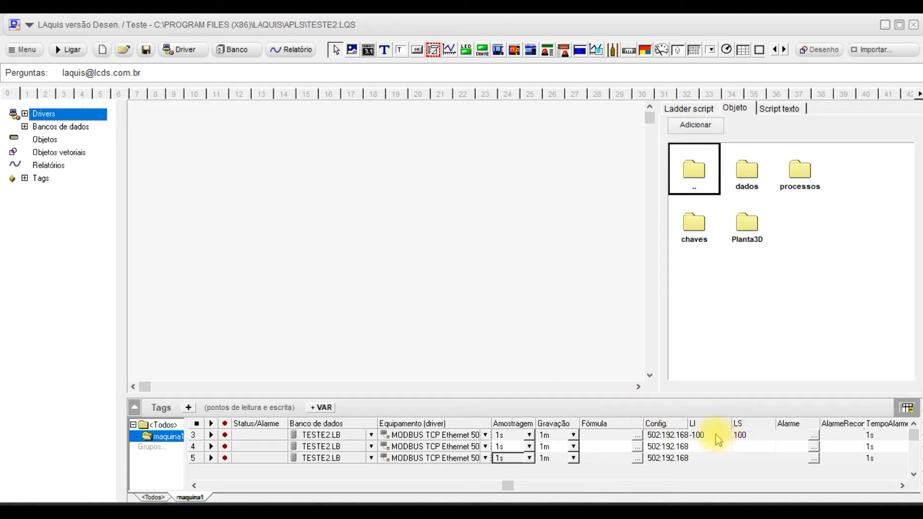
Clear the lower limit (LI) and upper limit (LS) of the botao tag.
left_click(703, 435)
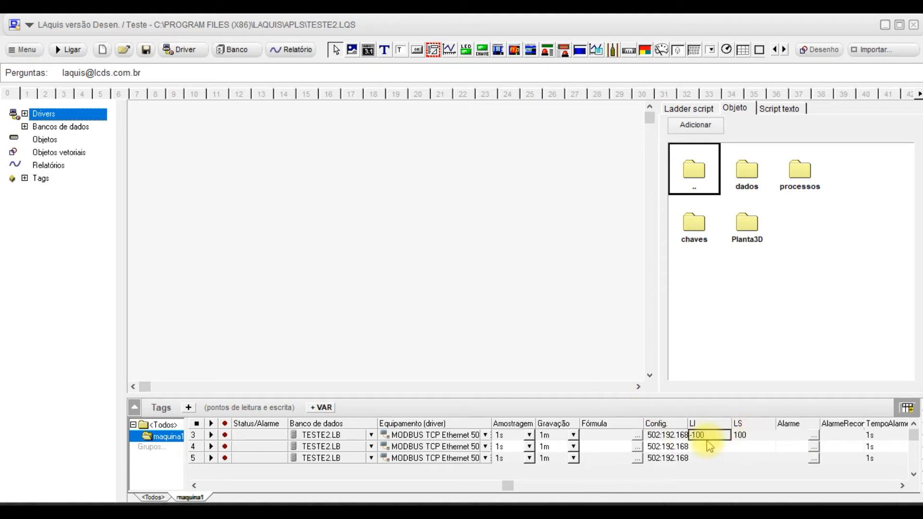
left_click(697, 435)
key("Delete")
left_click(751, 435)
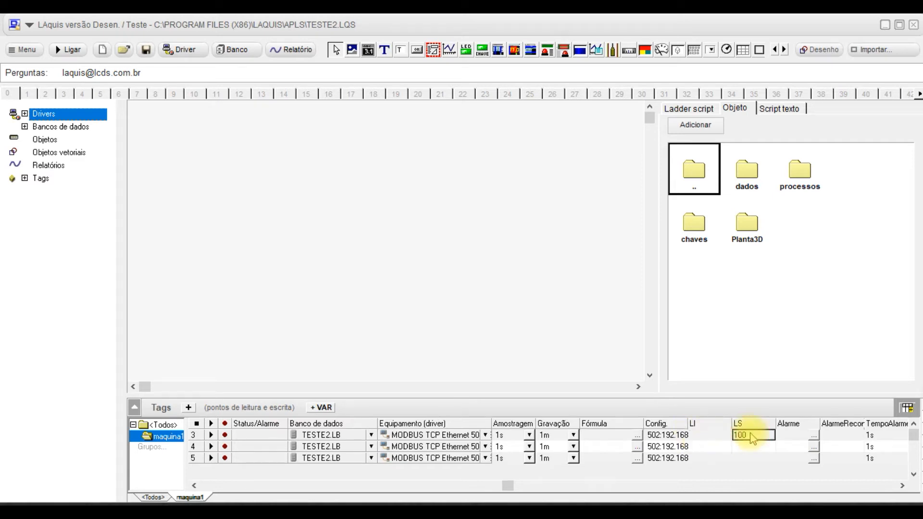
left_click(751, 436)
key("Delete")
left_click(691, 437)
left_click(741, 435)
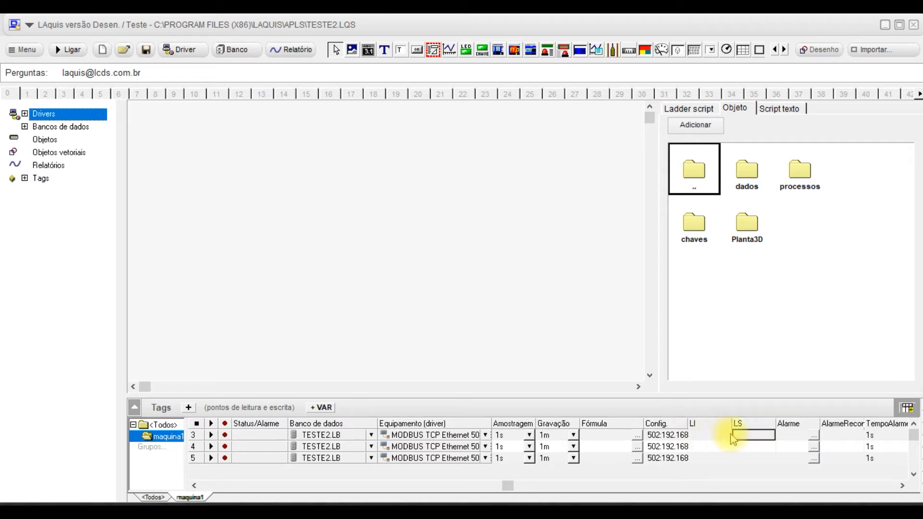
Set the sensor1 tag's lower limit (LI) to 20 and its upper limit (LS) to 50.
left_click(701, 458)
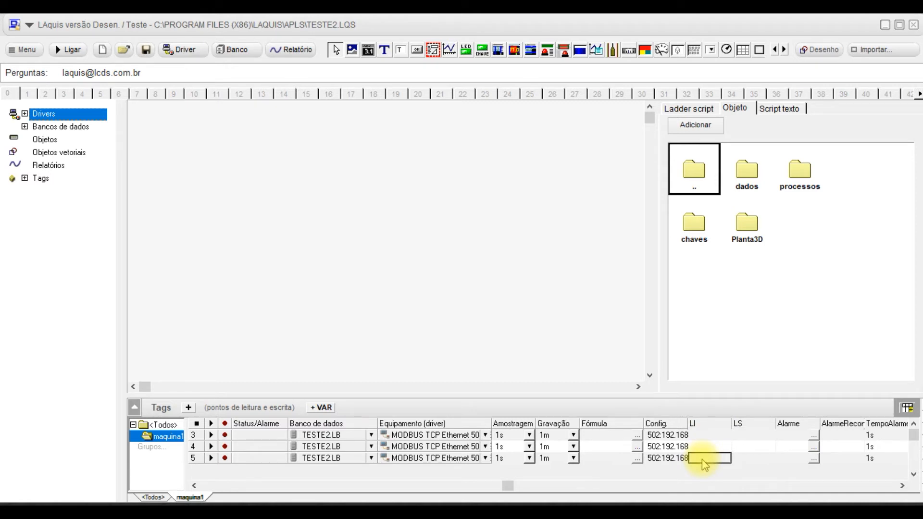
type("20")
left_click(752, 458)
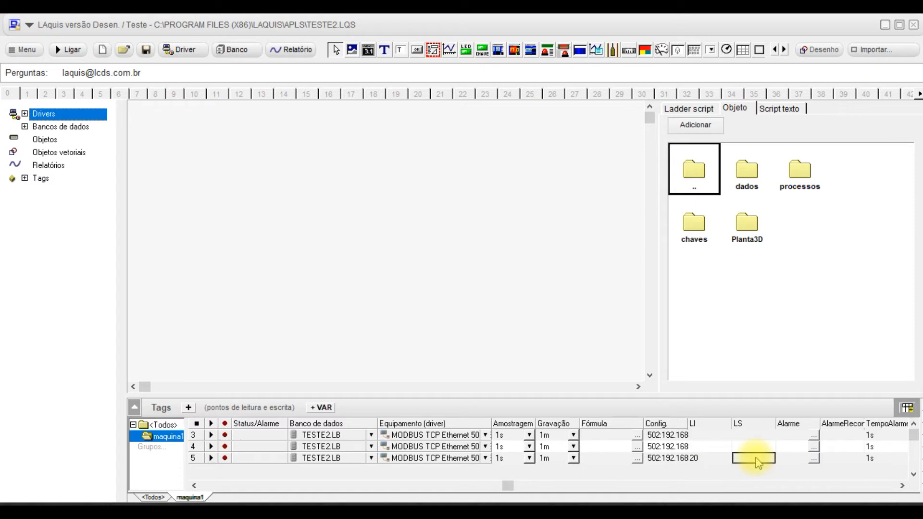
type("50")
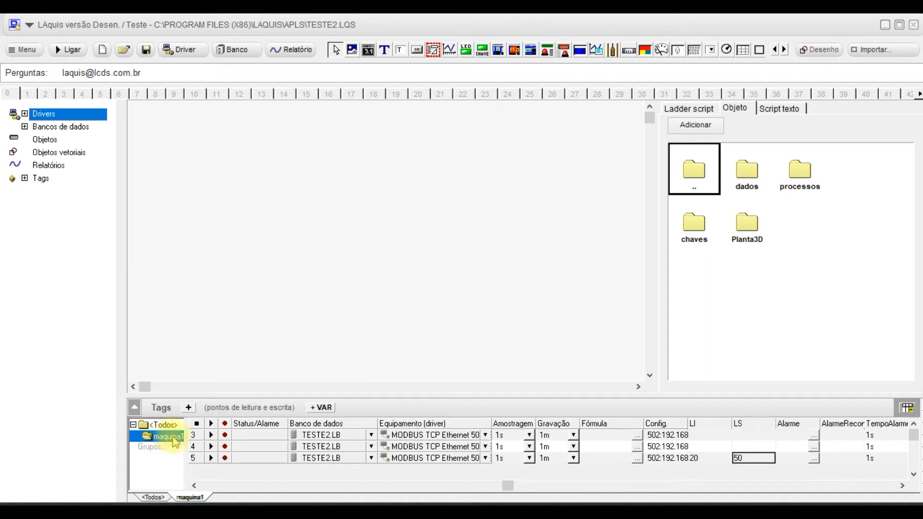
Draw a square switch object (chave) in the drawing area's upper-left corner and associate it with the maquina1_botao tag.
left_click(161, 425)
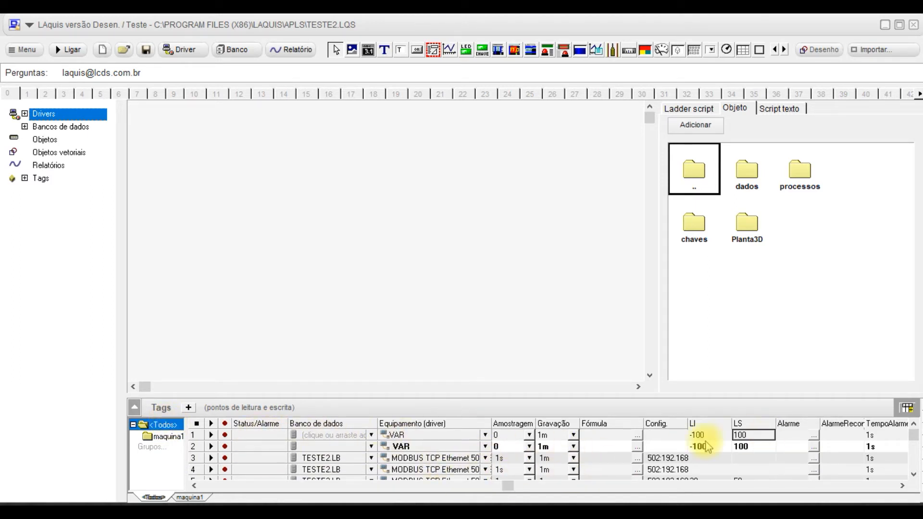
left_click(167, 437)
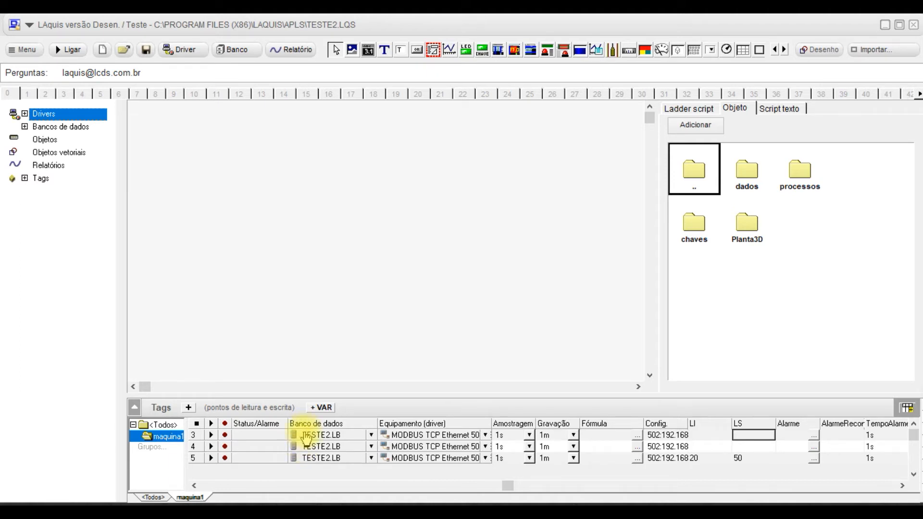
left_click(483, 50)
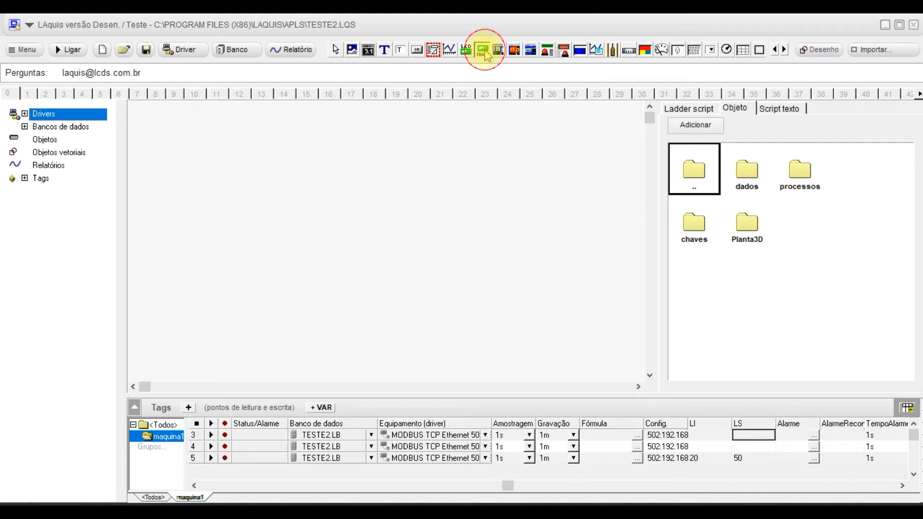
left_click_drag(145, 117, 216, 186)
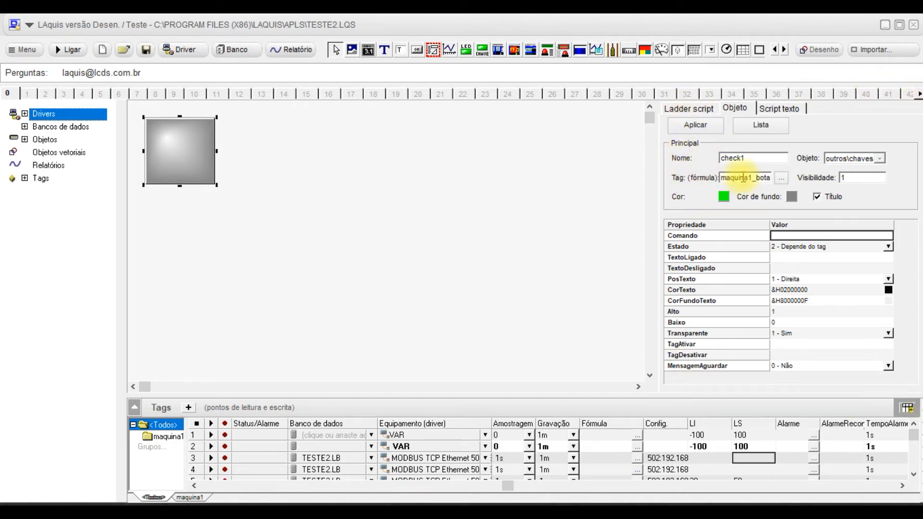
left_click(782, 178)
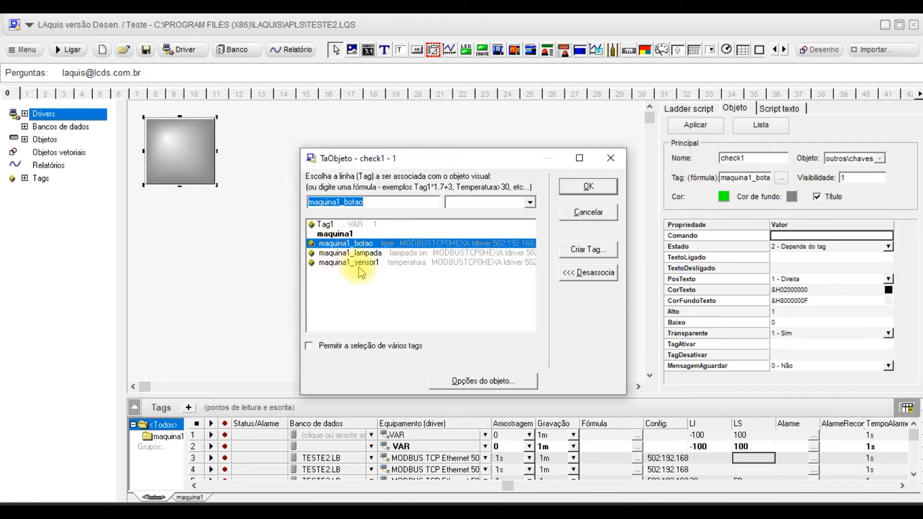
left_click(360, 244)
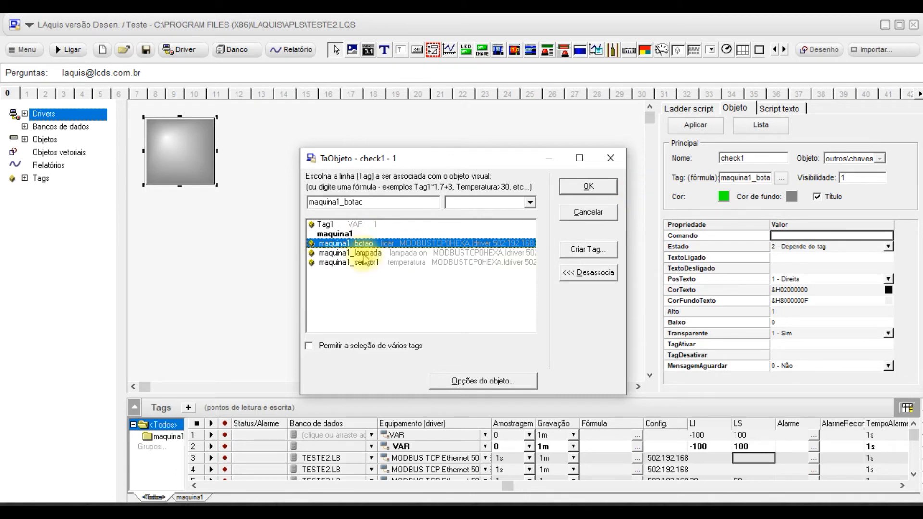
left_click(587, 185)
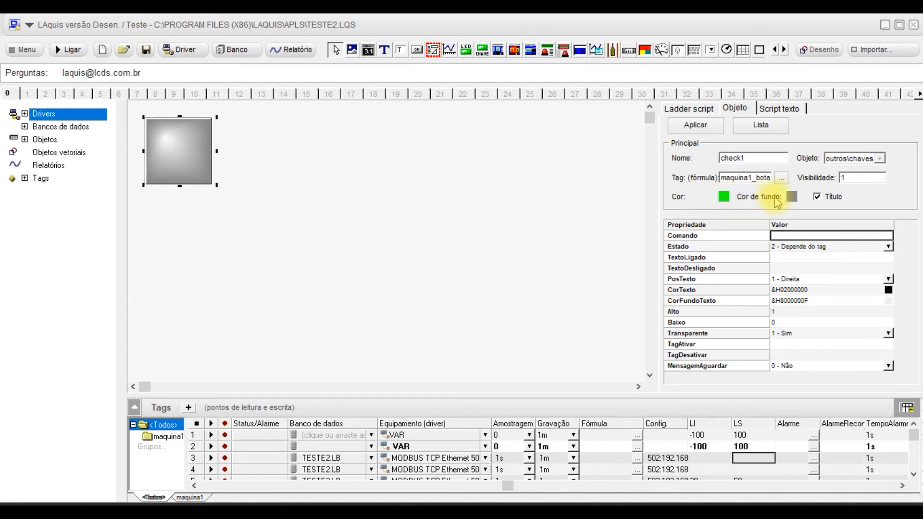
left_click(724, 198)
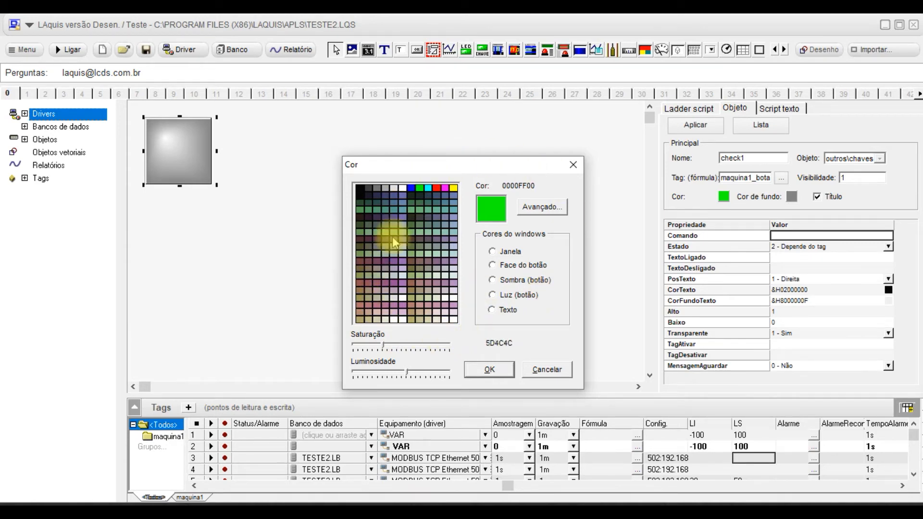
left_click(548, 370)
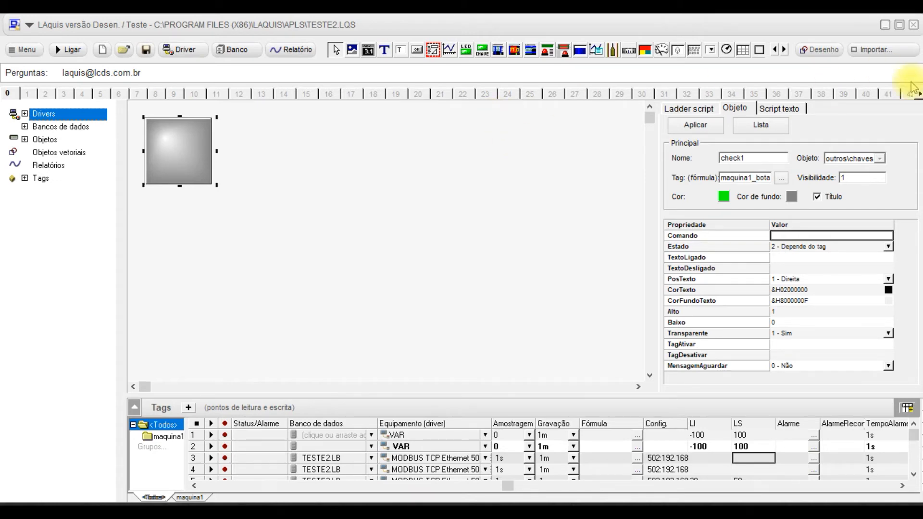
left_click(818, 200)
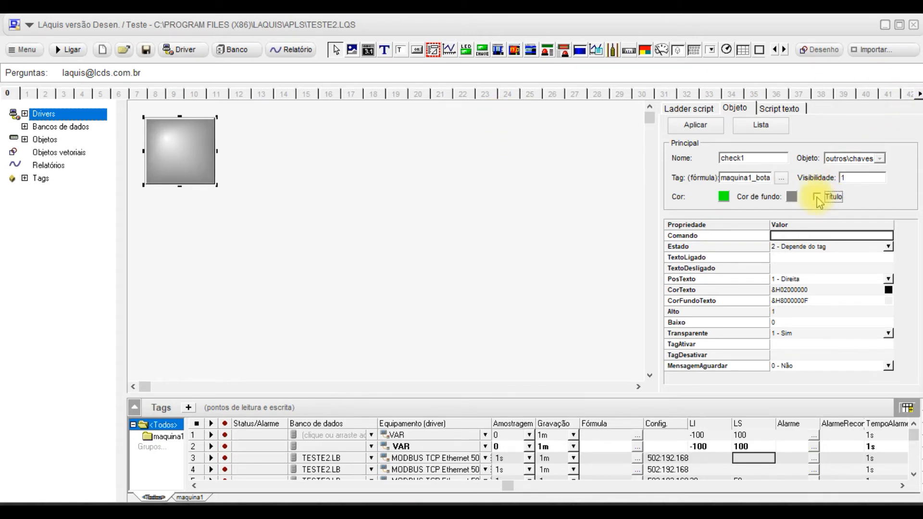
left_click(819, 199)
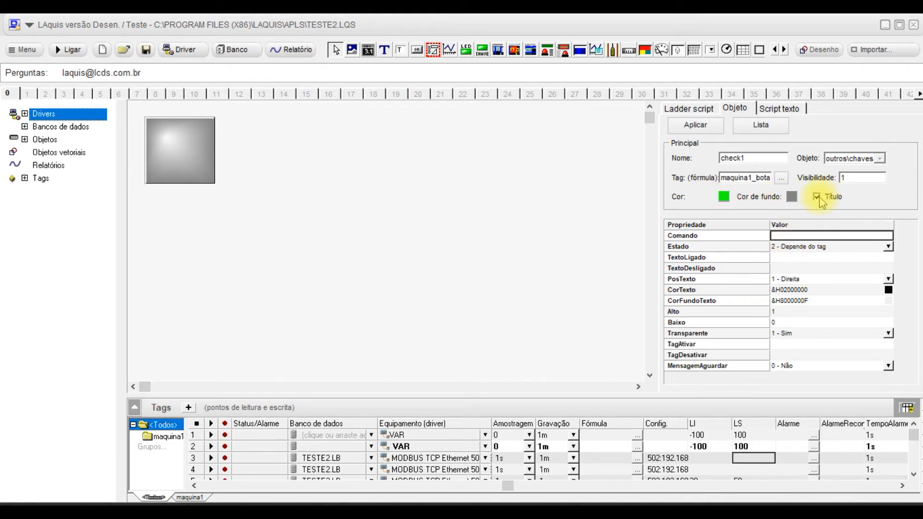
left_click(531, 243)
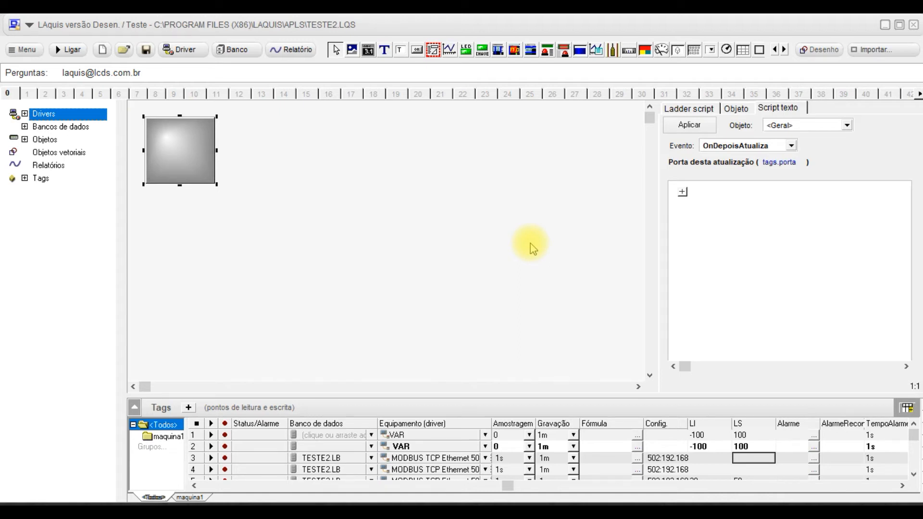
Snap the LAquis window to one half of the screen and bring up the Modbus TCP/IP simulator on the other half.
key("super+Left")
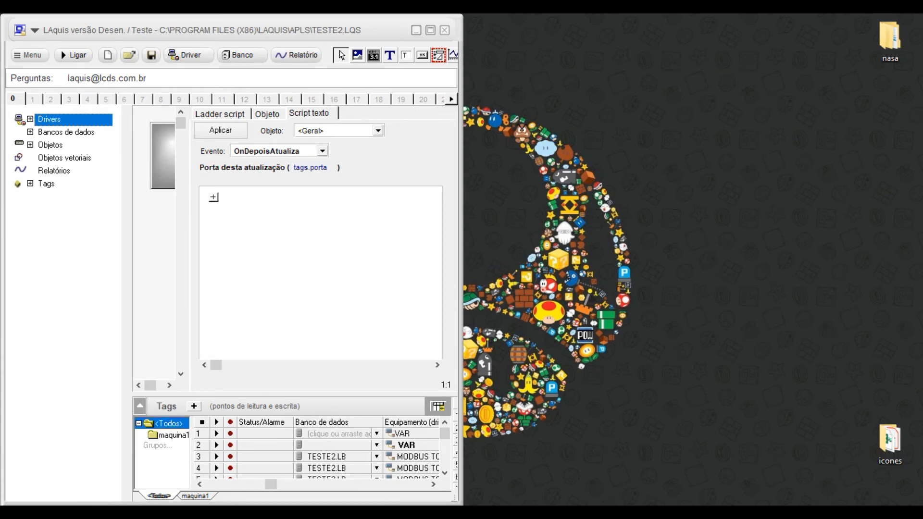
left_click(520, 515)
key("super+Right")
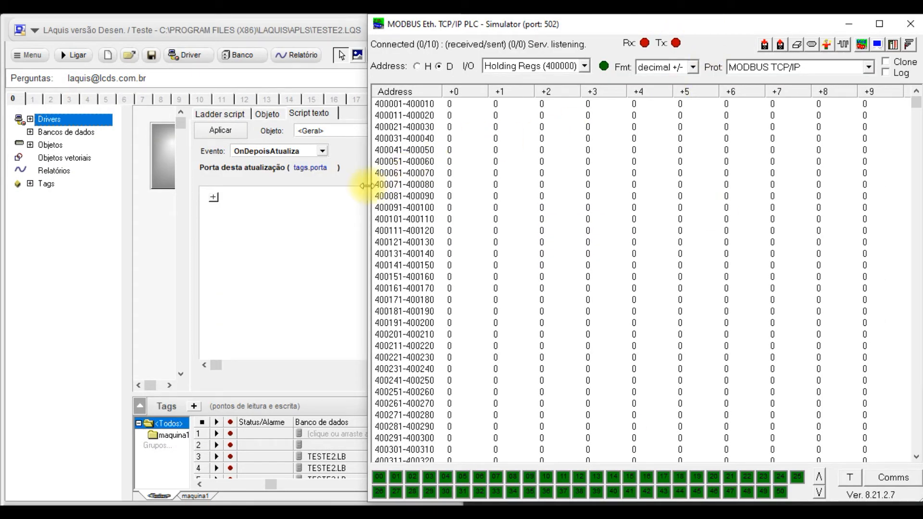
left_click_drag(367, 186, 376, 186)
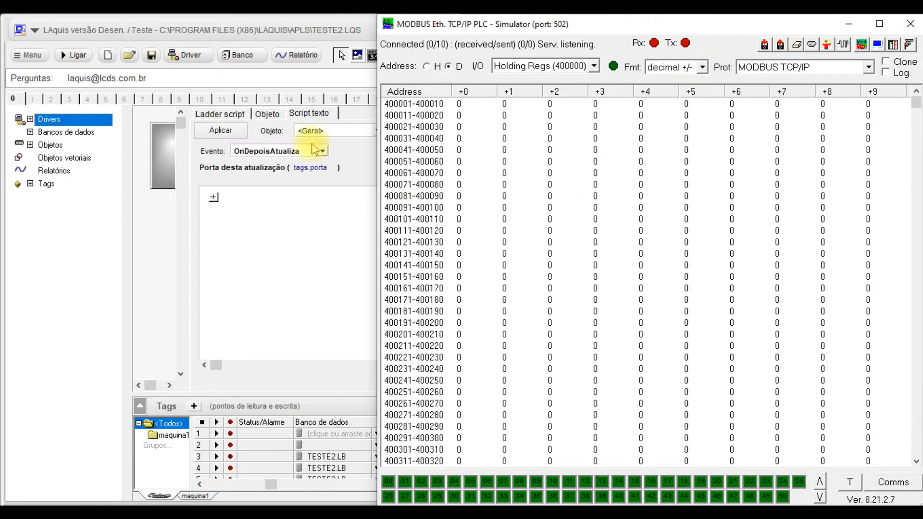
left_click(300, 30)
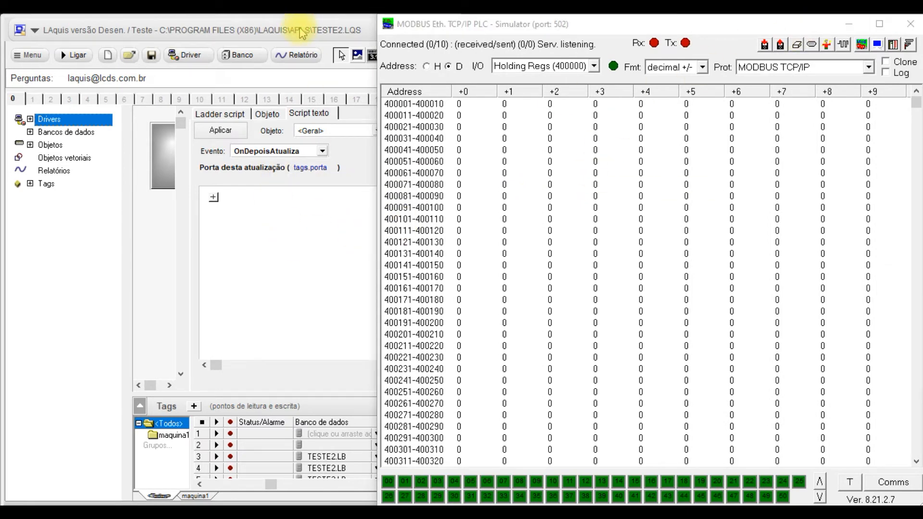
left_click(97, 350)
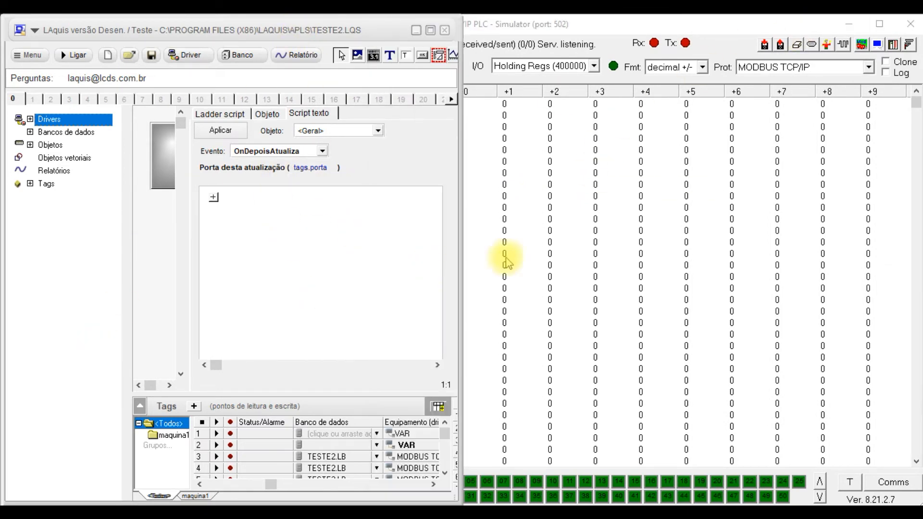
Resize the LAquis window and move the simulator aside so its first register columns stay visible without overlap.
left_click_drag(523, 30, 666, 46)
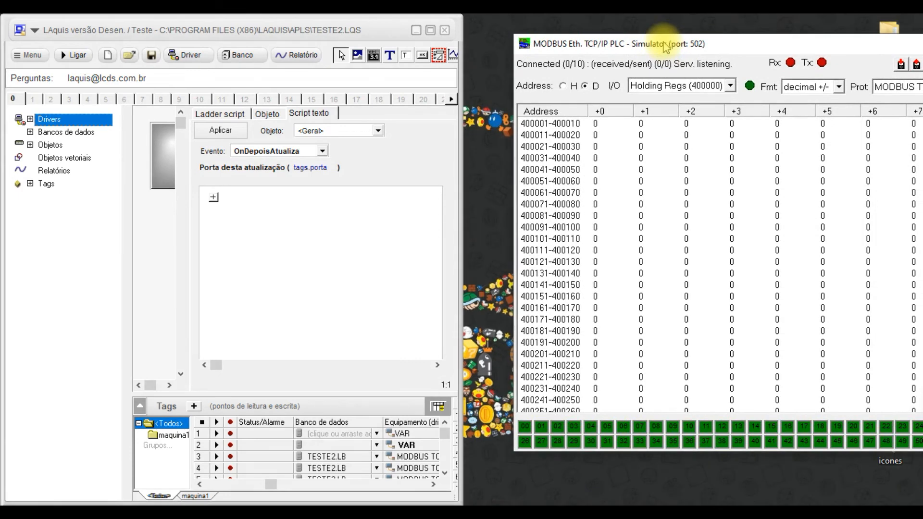
left_click(461, 171)
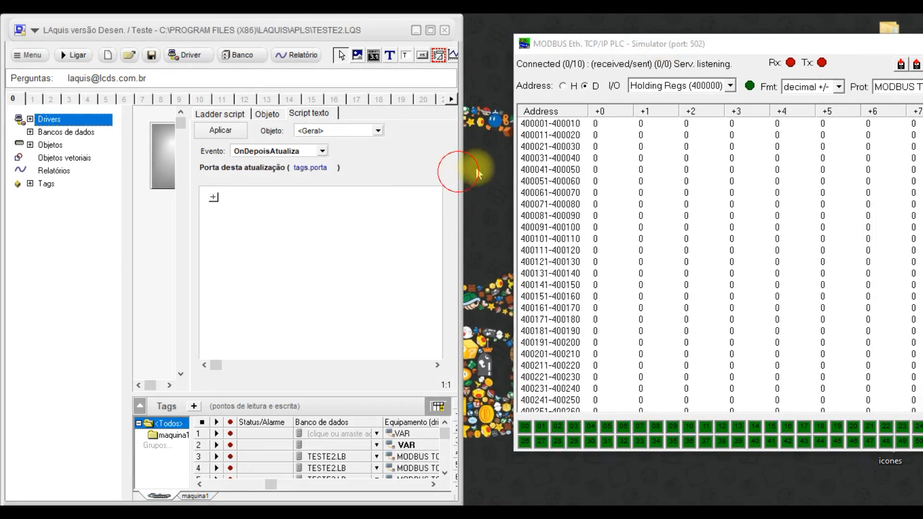
left_click(430, 31)
left_click_drag(460, 139, 359, 35)
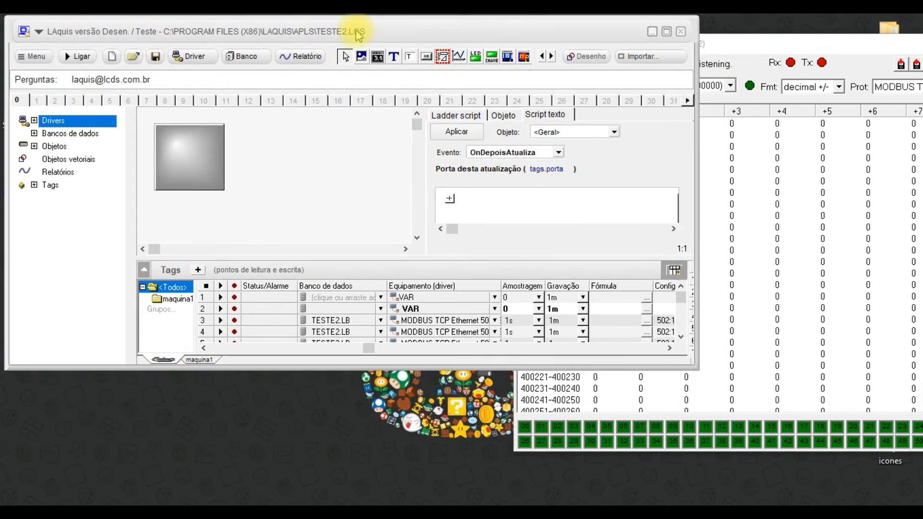
left_click_drag(698, 129, 509, 152)
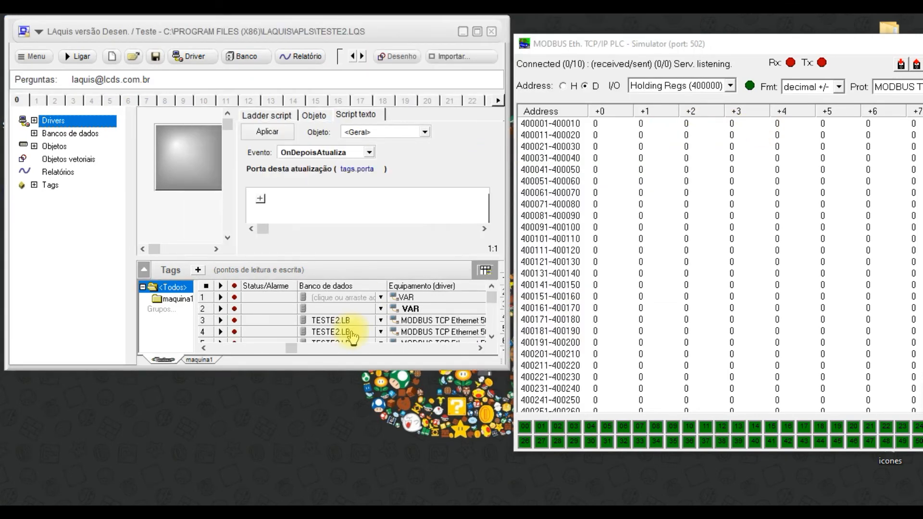
left_click_drag(352, 370, 353, 500)
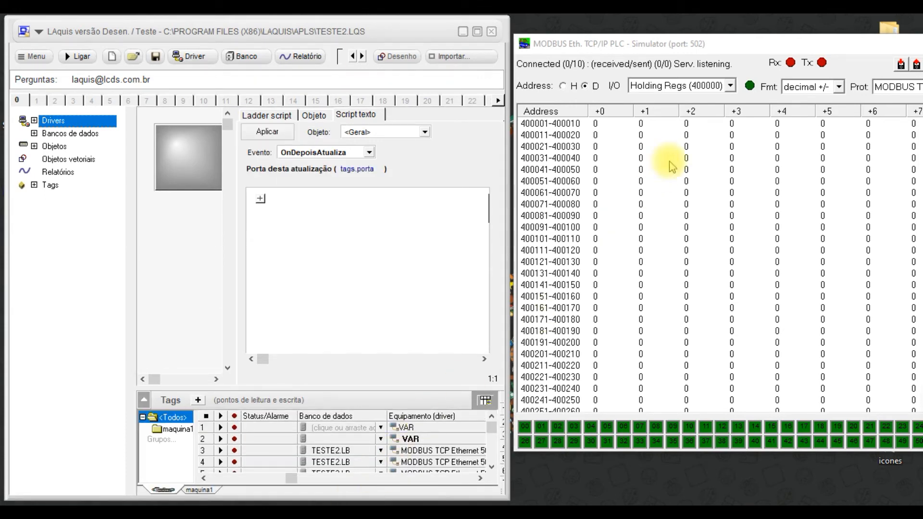
left_click(650, 45)
left_click_drag(650, 44, 851, 35)
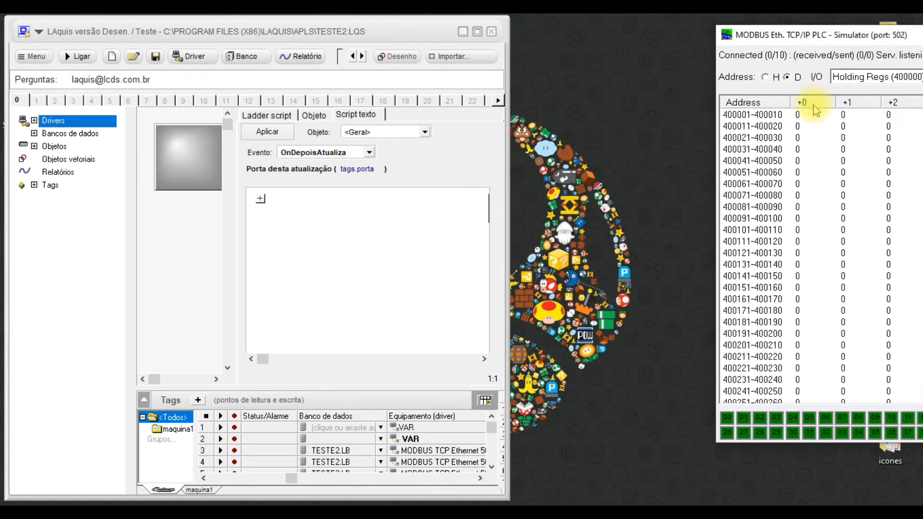
left_click_drag(510, 45, 712, 58)
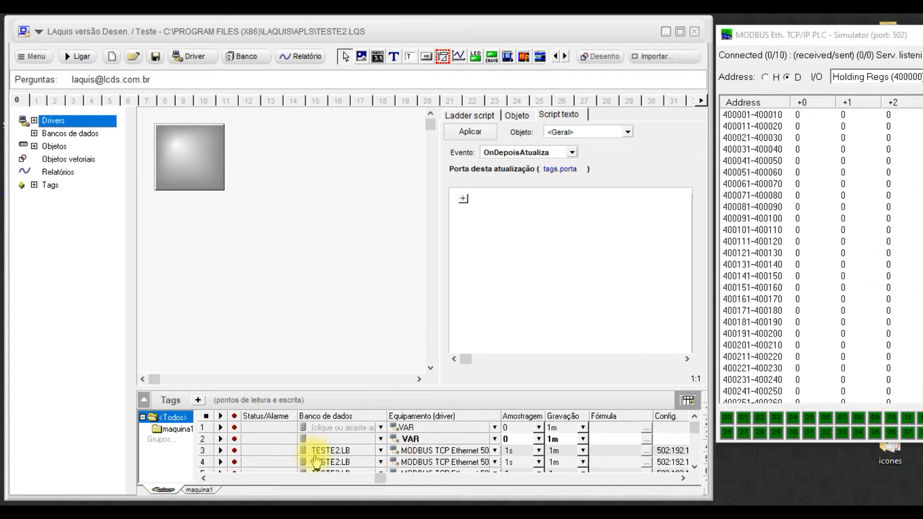
Show the maquina1 tags with their name, value and parameter columns and start running the application.
left_click_drag(387, 483, 241, 478)
left_click(175, 429)
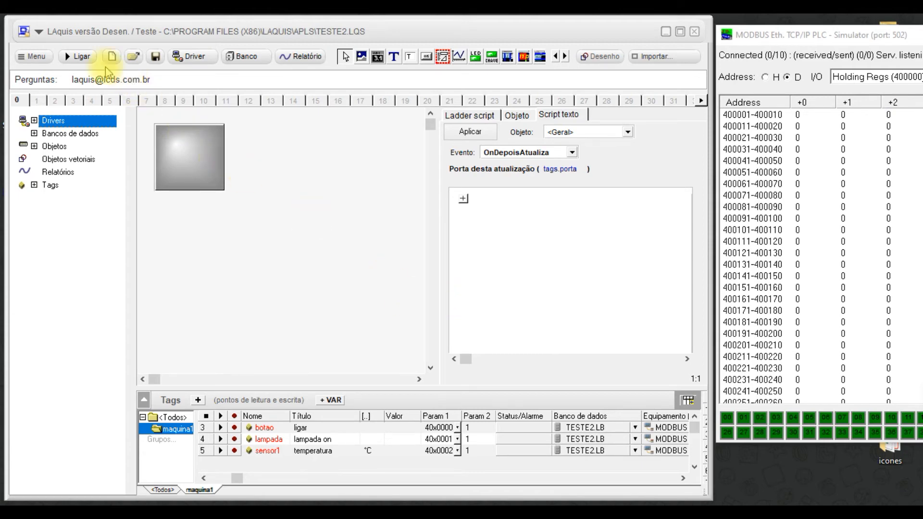
left_click(80, 56)
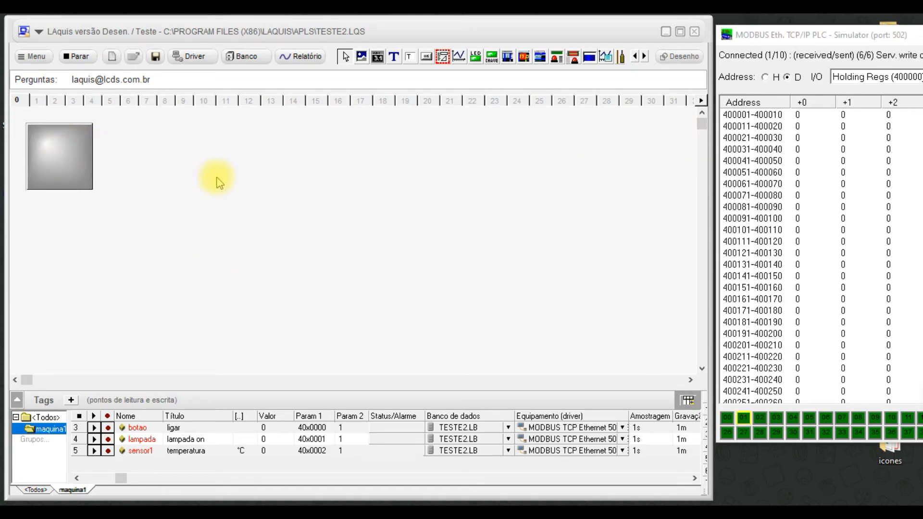
Test the ligar switch by toggling it on and off while watching the first holding register in the simulator.
left_click(60, 164)
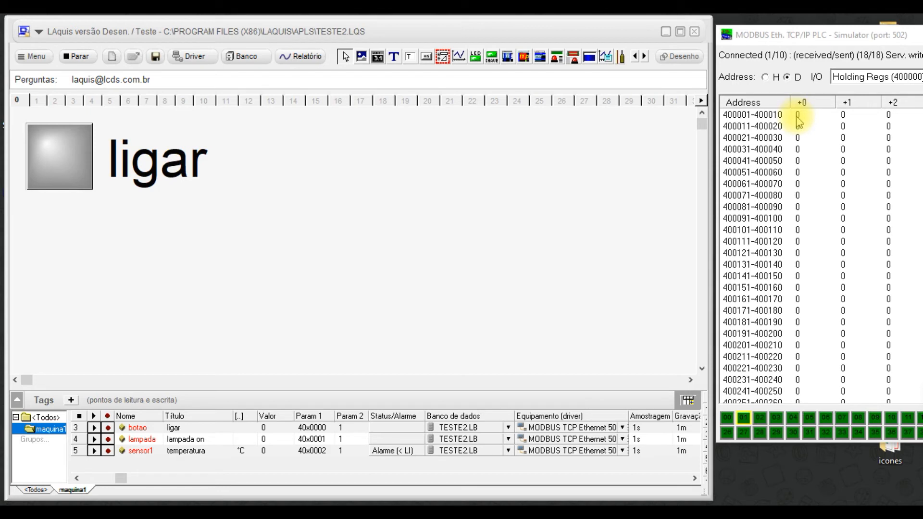
left_click(54, 168)
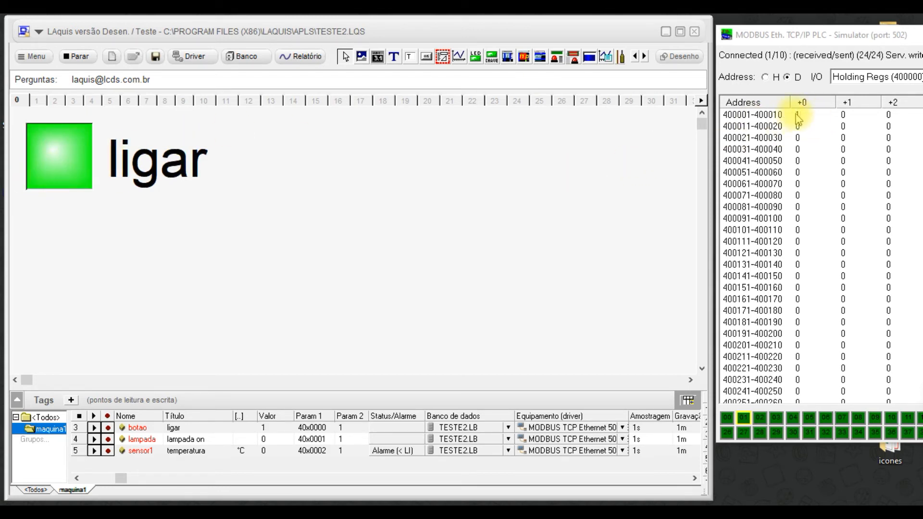
left_click(61, 177)
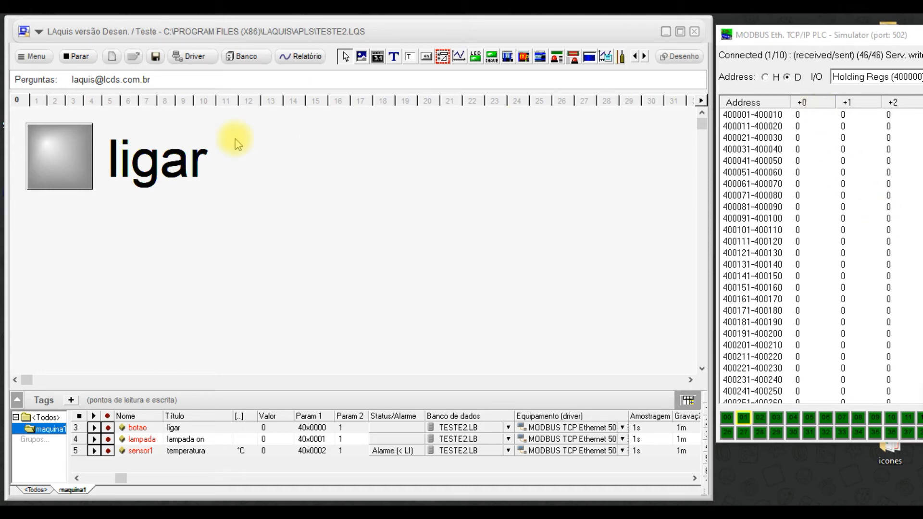
left_click(83, 168)
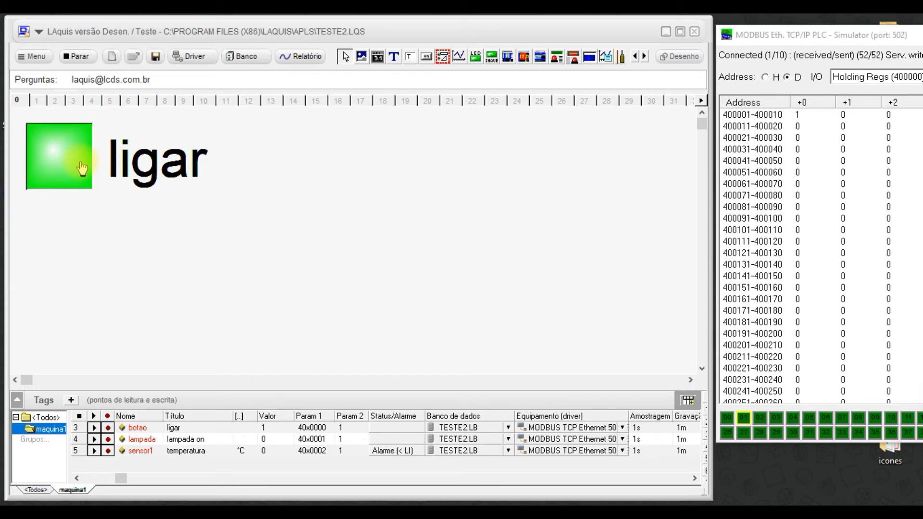
left_click(82, 168)
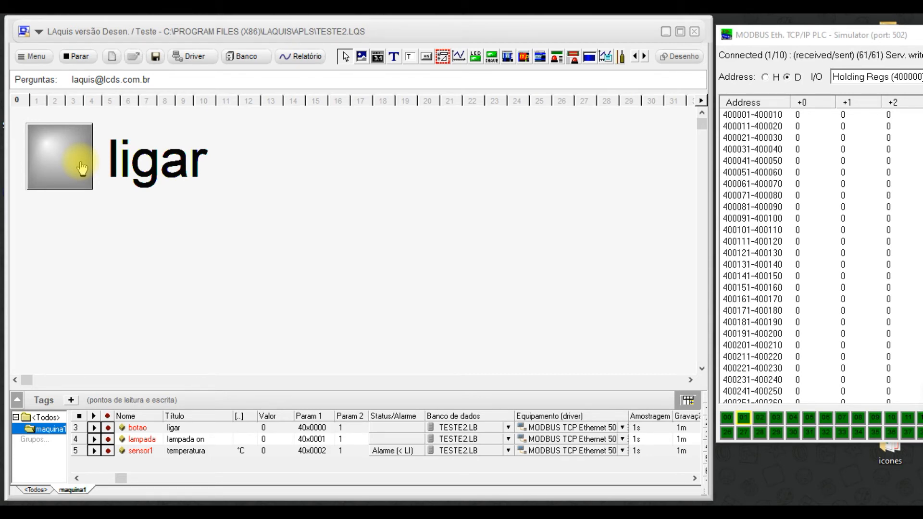
Stop the running application in the maximized LAquis window and add a square LED object beside the ligar button.
left_click(682, 31)
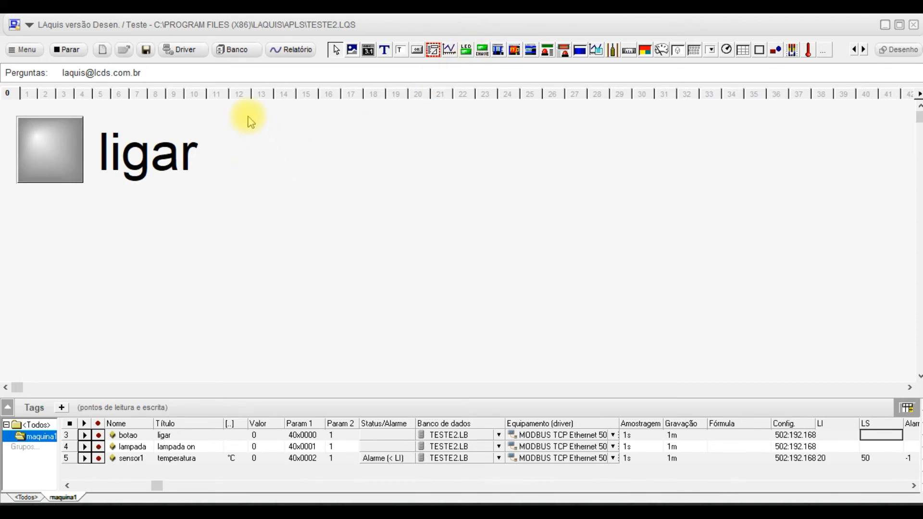
left_click(73, 51)
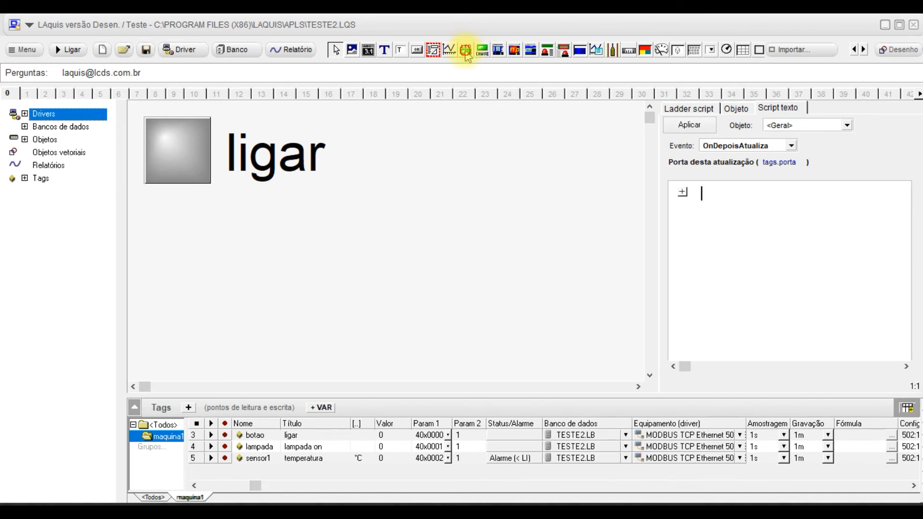
left_click(466, 51)
left_click_drag(380, 114, 460, 186)
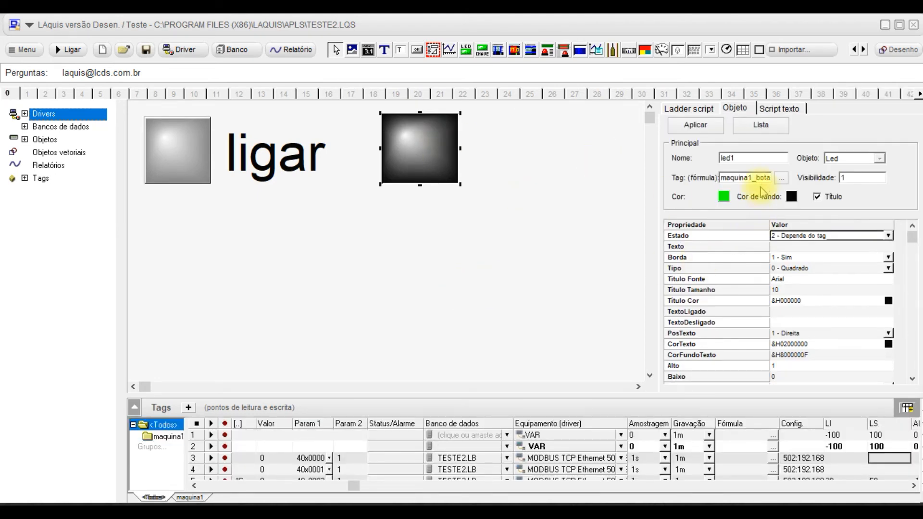
Try to associate the new LED with the maquina1_lampada tag.
left_click(782, 178)
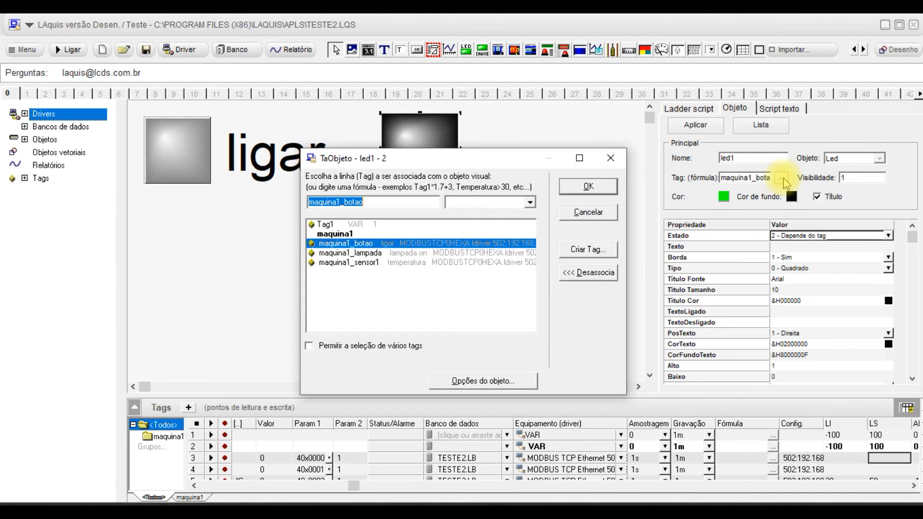
left_click(366, 254)
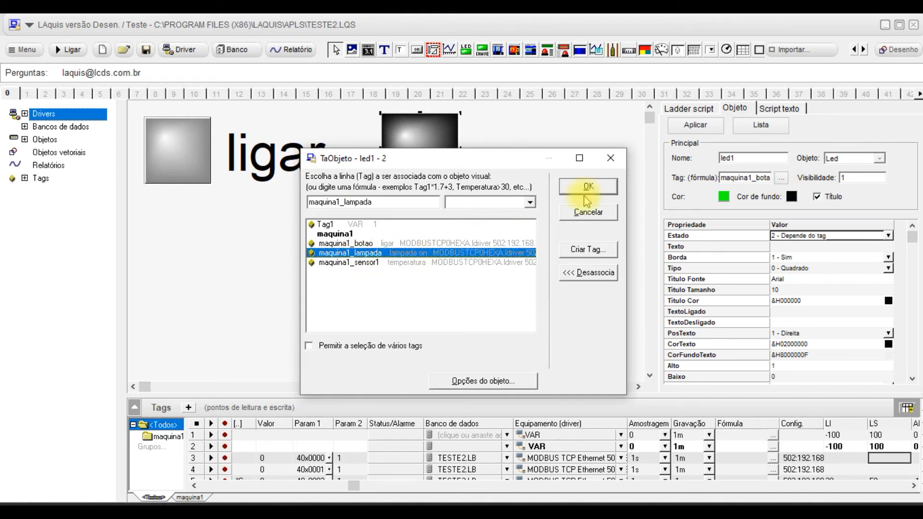
left_click(596, 187)
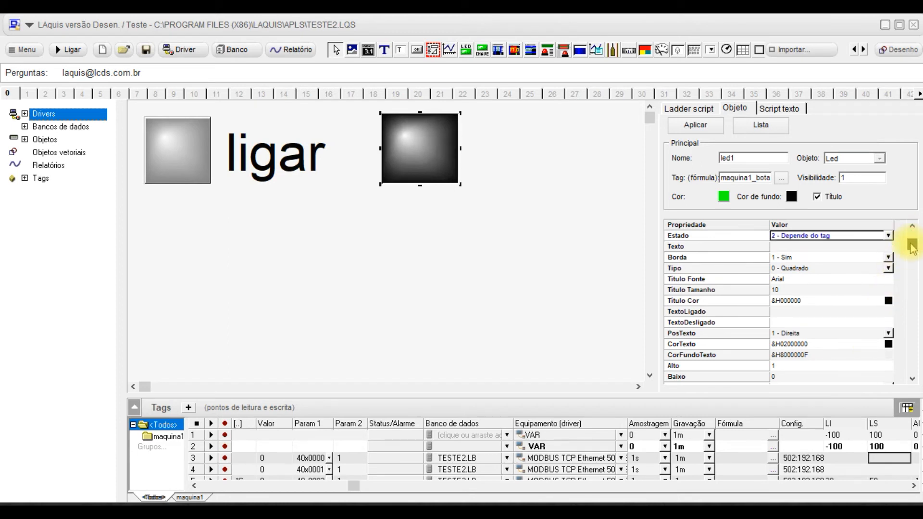
Review the LED's property list and choose 0 - Quadrado as its type.
left_click(912, 380)
left_click(912, 380)
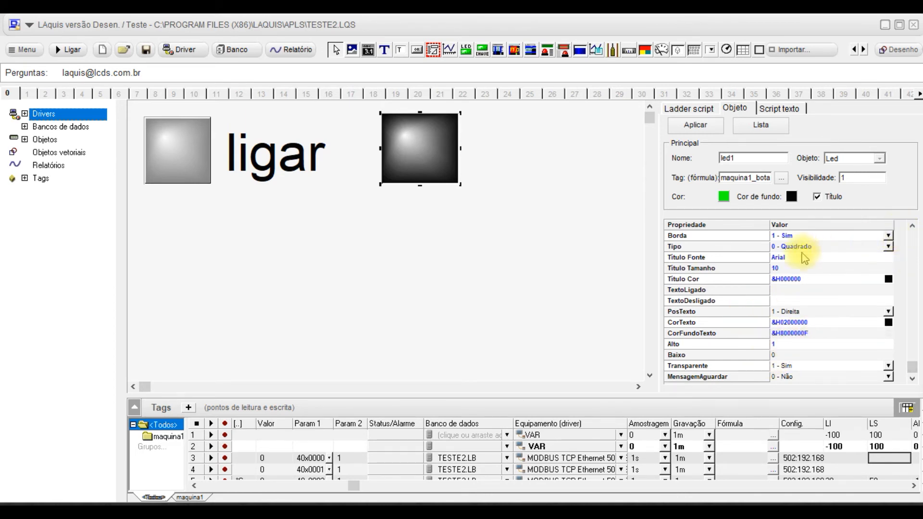
left_click(889, 248)
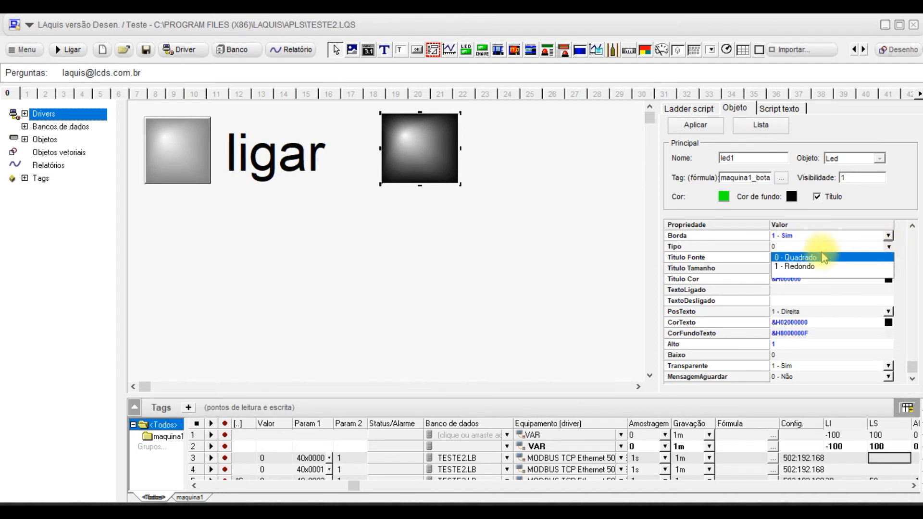
left_click(801, 258)
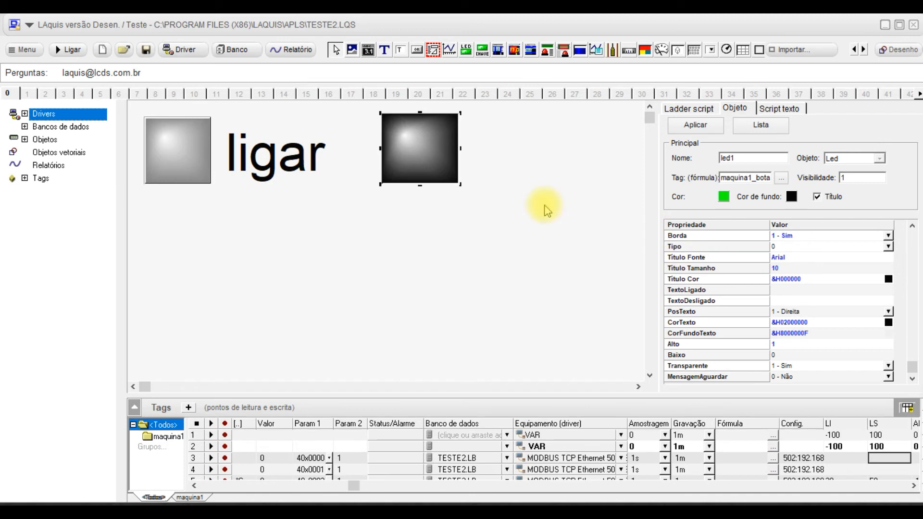
left_click(913, 226)
left_click(912, 226)
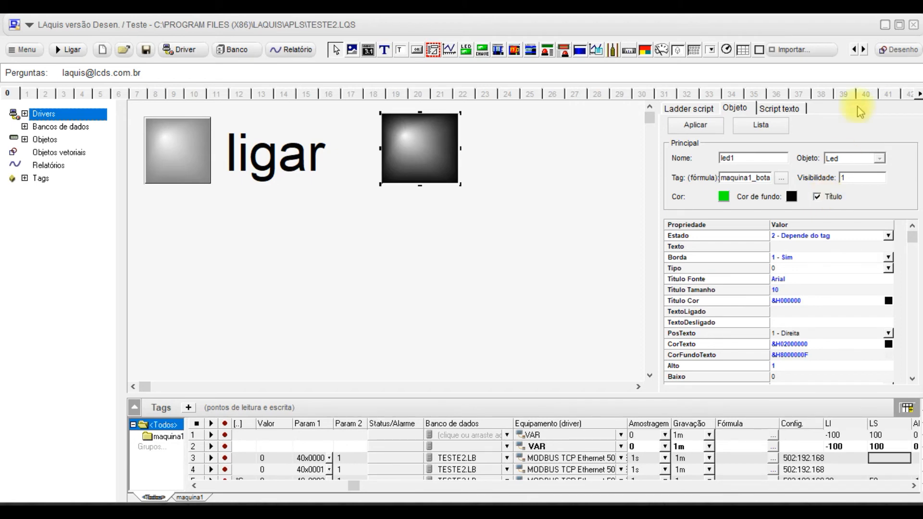
Run the application beside the simulator with the maquina1 tags shown, and toggle the ligar button on and off to test the LED.
left_click(900, 24)
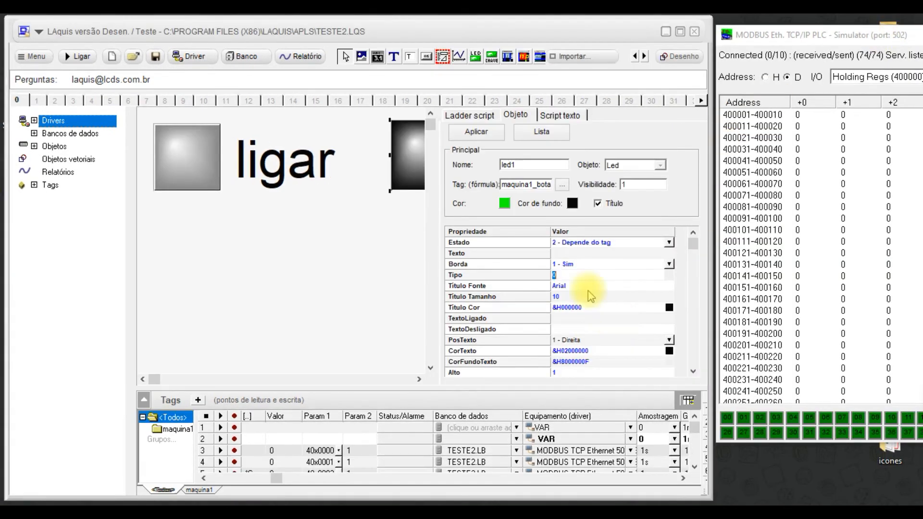
left_click(82, 57)
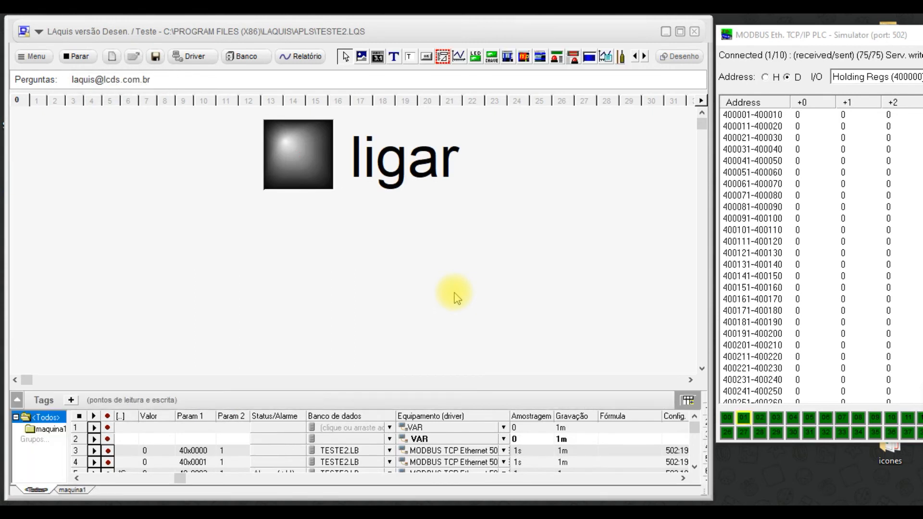
left_click(35, 428)
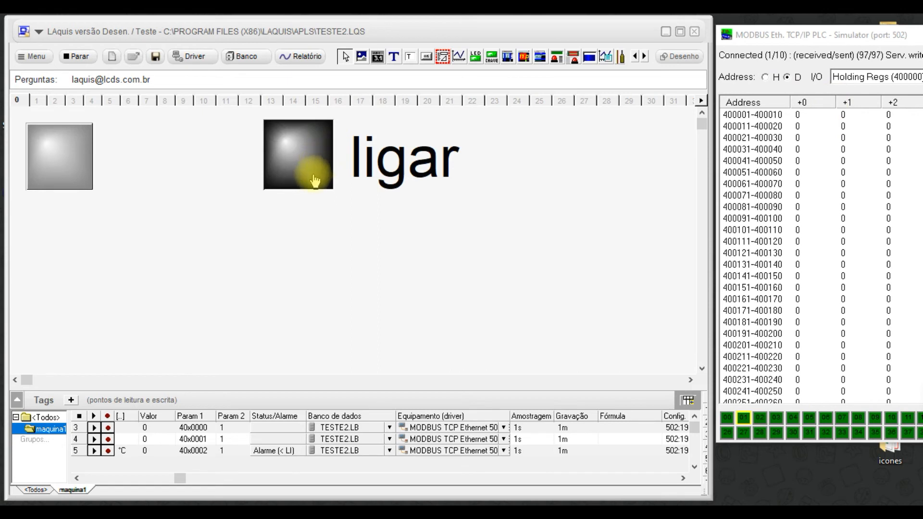
left_click(59, 144)
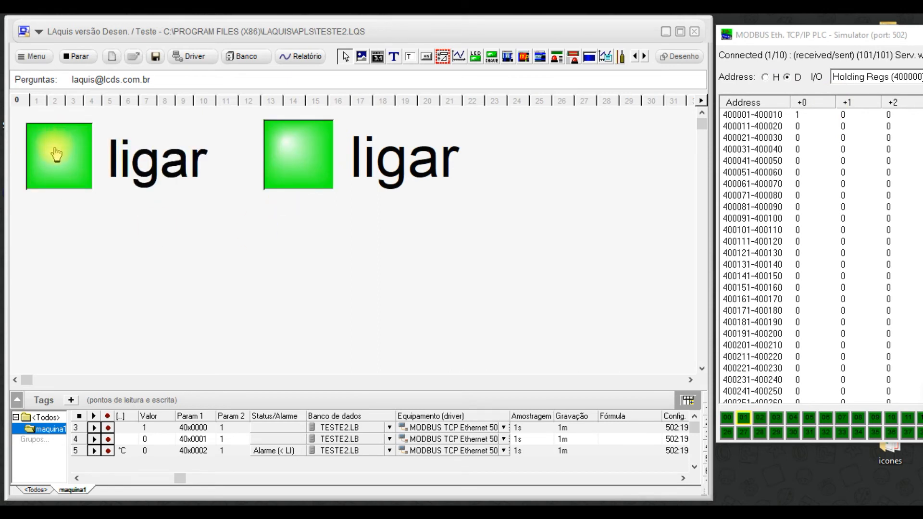
left_click(56, 150)
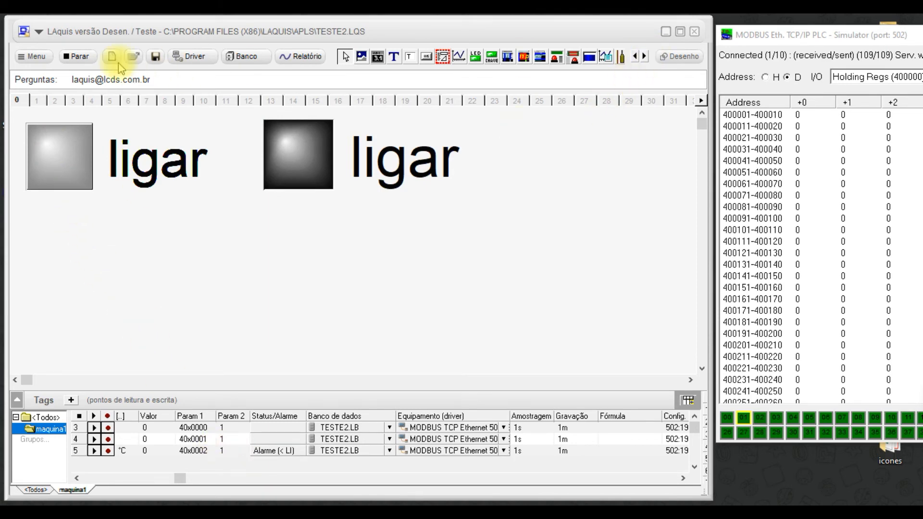
Stop the application and change the LED's associated tag to maquina1_lampada.
left_click(69, 55)
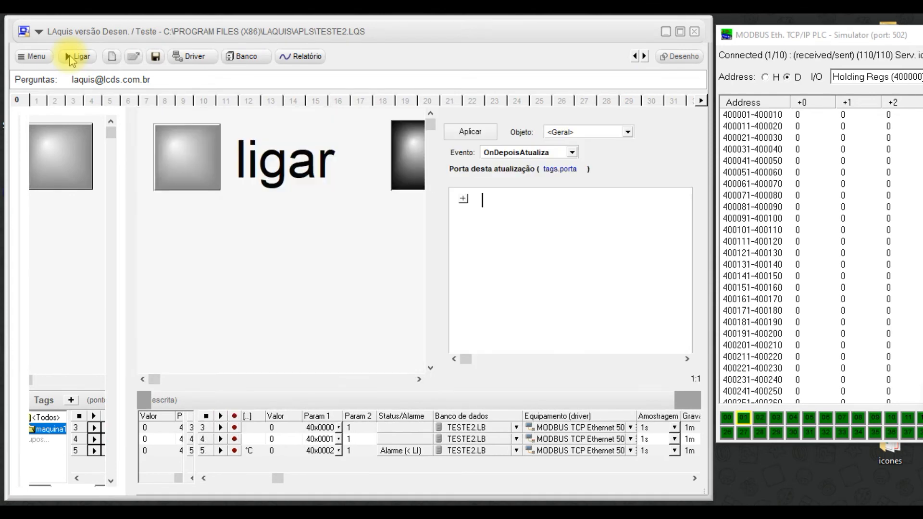
left_click(682, 32)
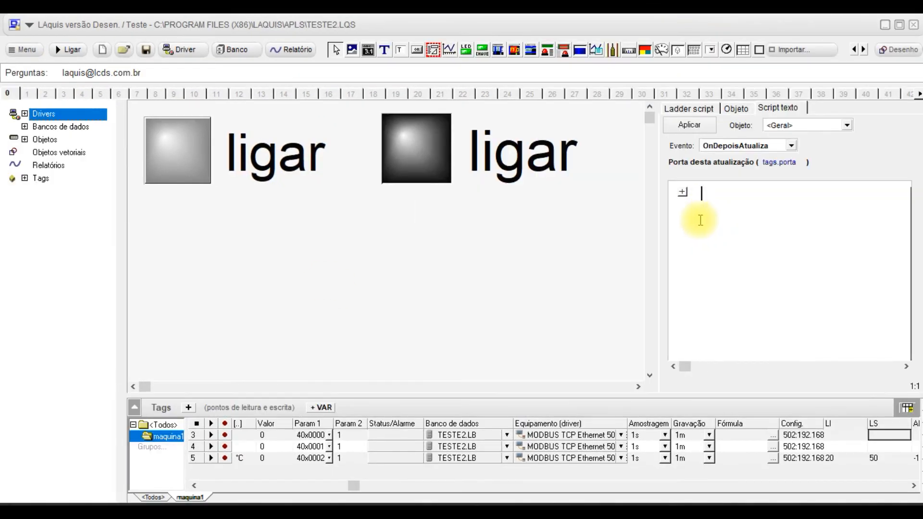
left_click(377, 141)
left_click(410, 150)
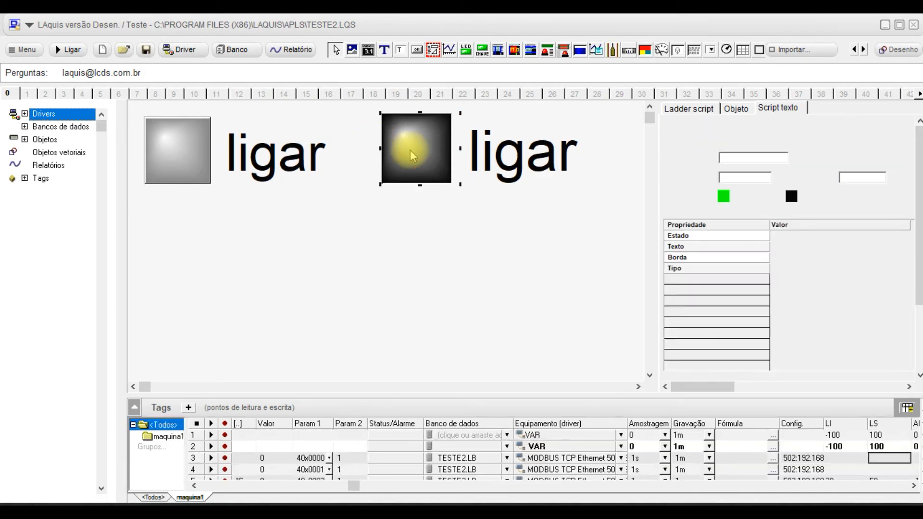
left_click(782, 179)
left_click(370, 254)
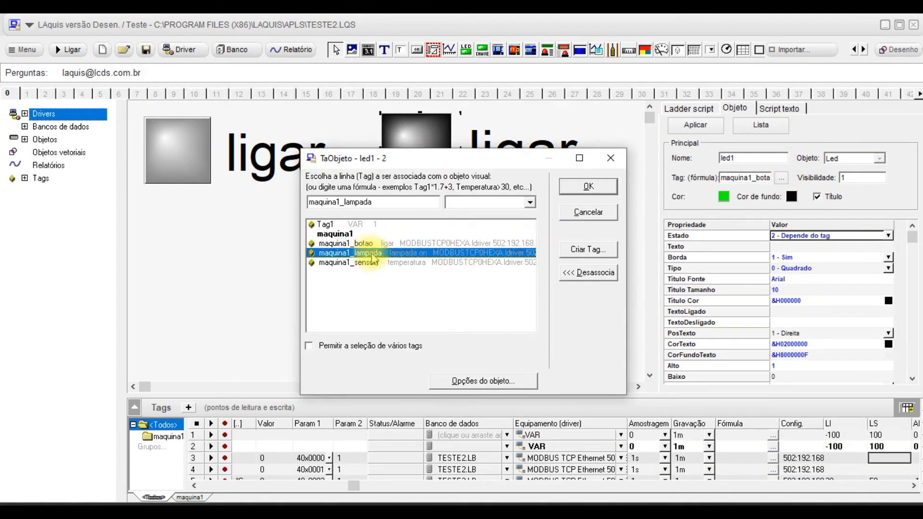
left_click(590, 187)
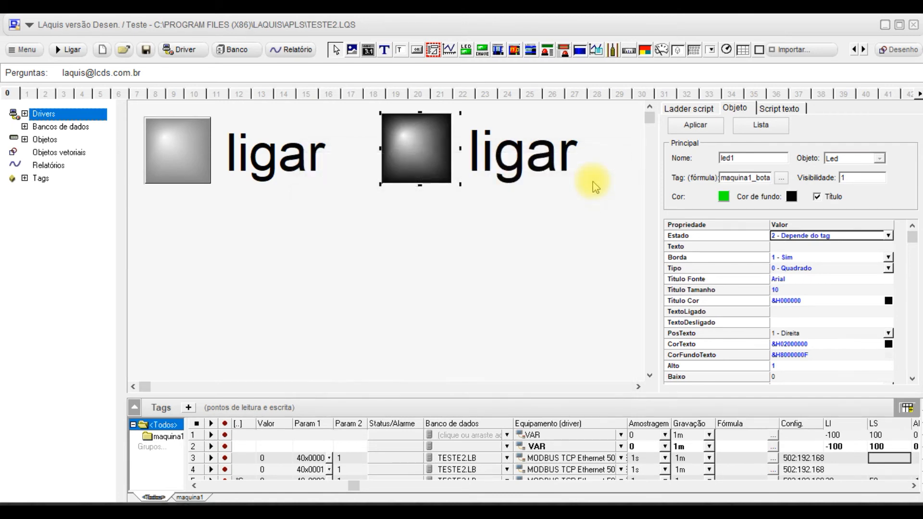
left_click(785, 178)
double_click(362, 255)
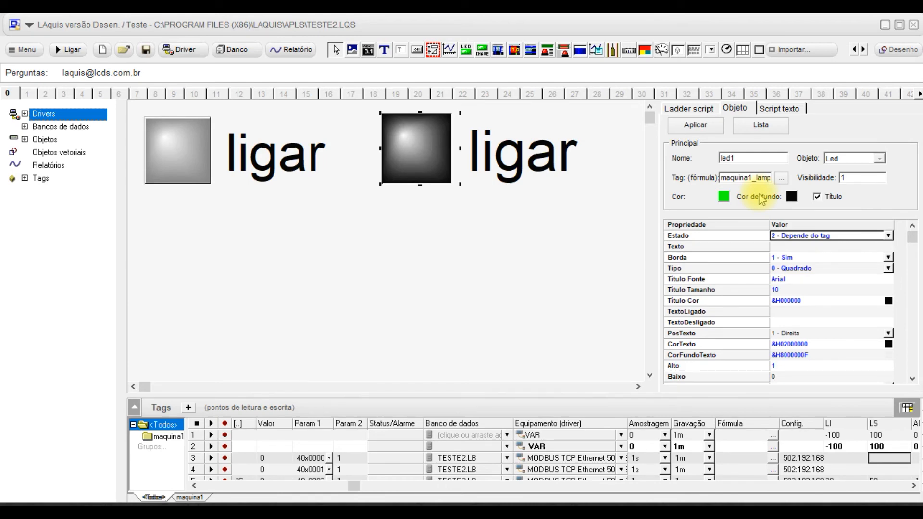
Run the application beside the simulator with the maquina1 tags shown, and test the ligar button and the lamp separately.
left_click(884, 24)
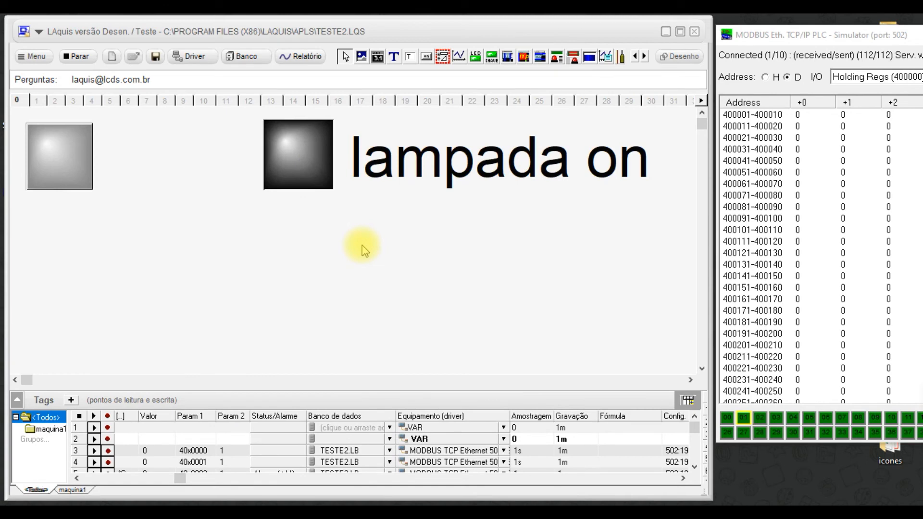
left_click(44, 430)
left_click(76, 179)
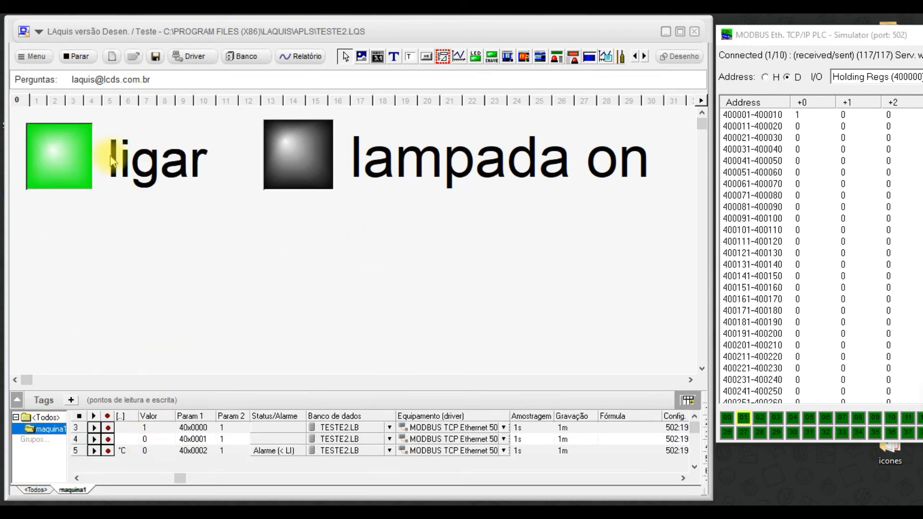
left_click(38, 147)
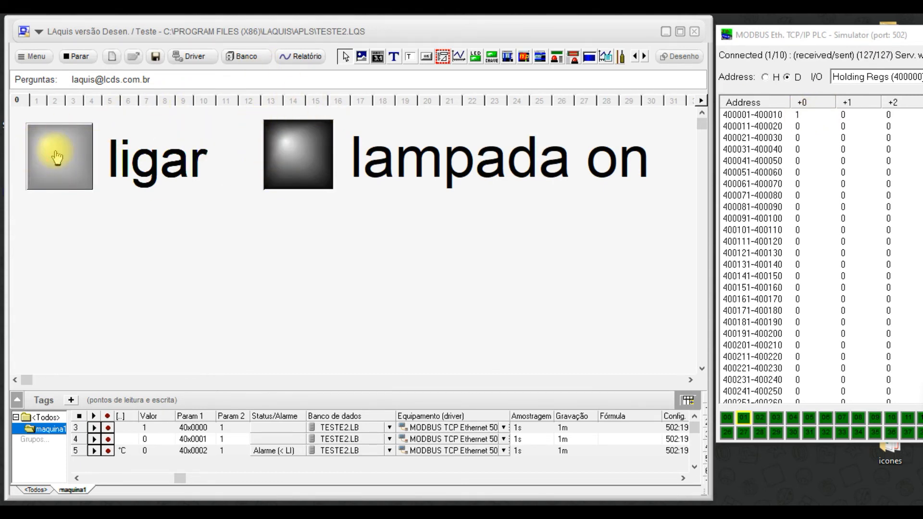
left_click(67, 163)
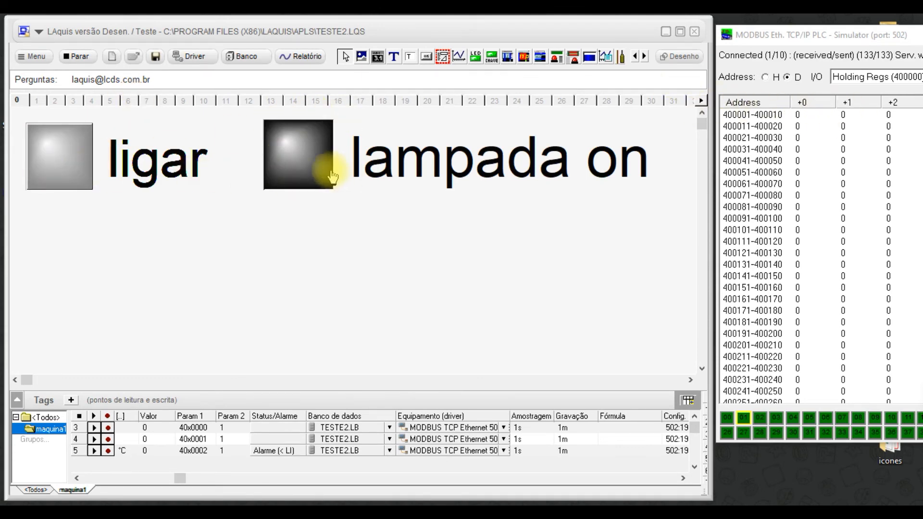
left_click(313, 172)
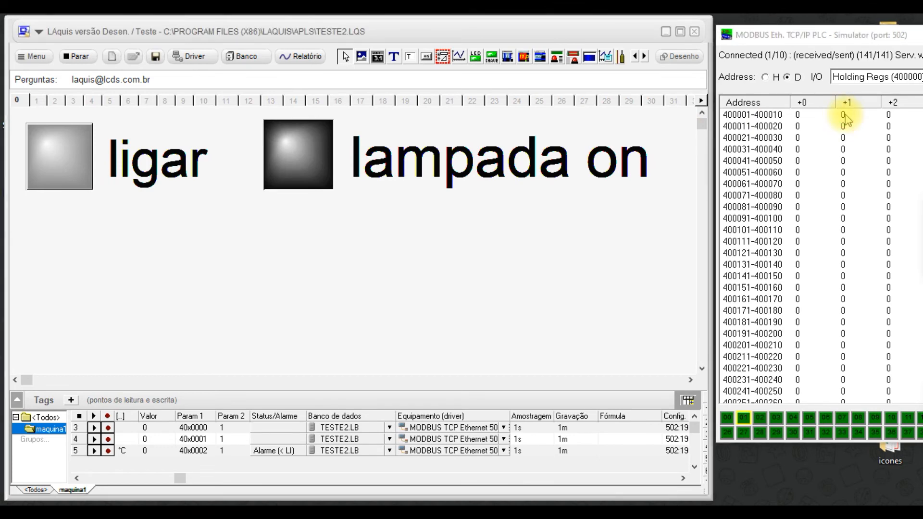
Test the lamp from the simulator by setting holding register 400002 to 1 and back to 0.
left_click_drag(922, 214, 767, 244)
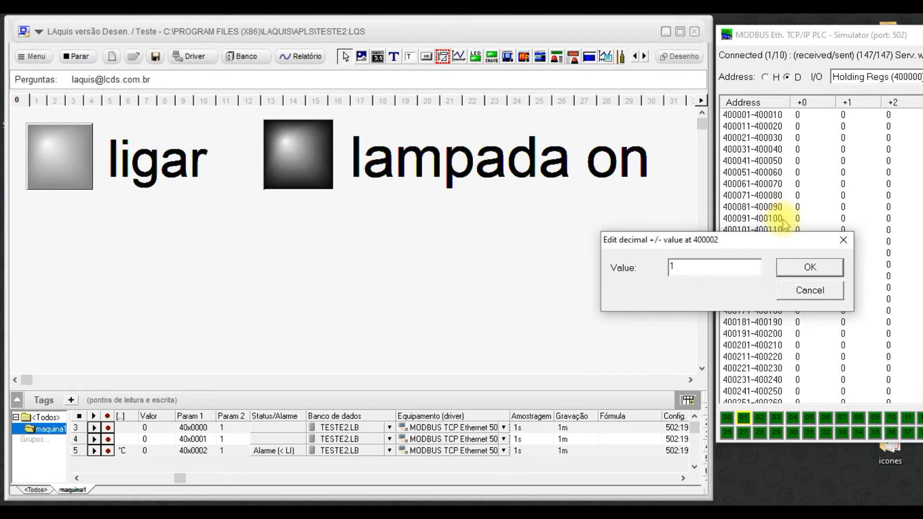
left_click(823, 267)
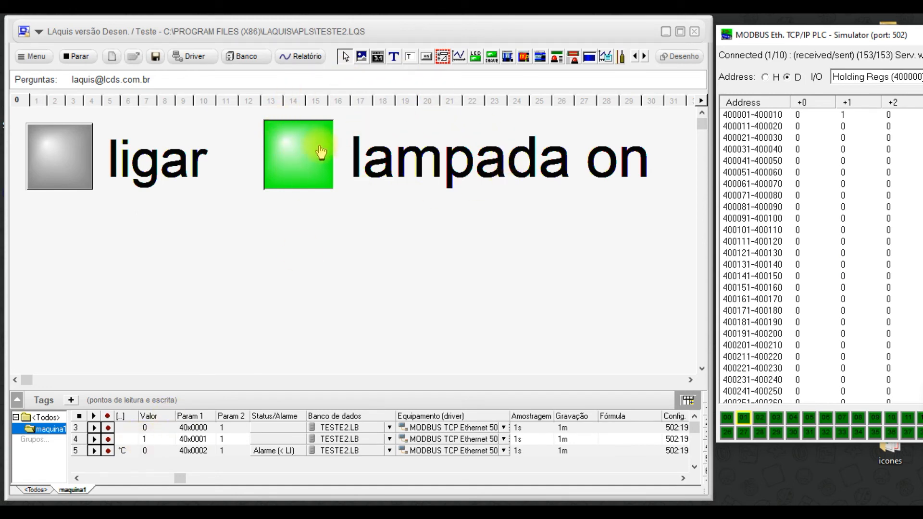
double_click(843, 116)
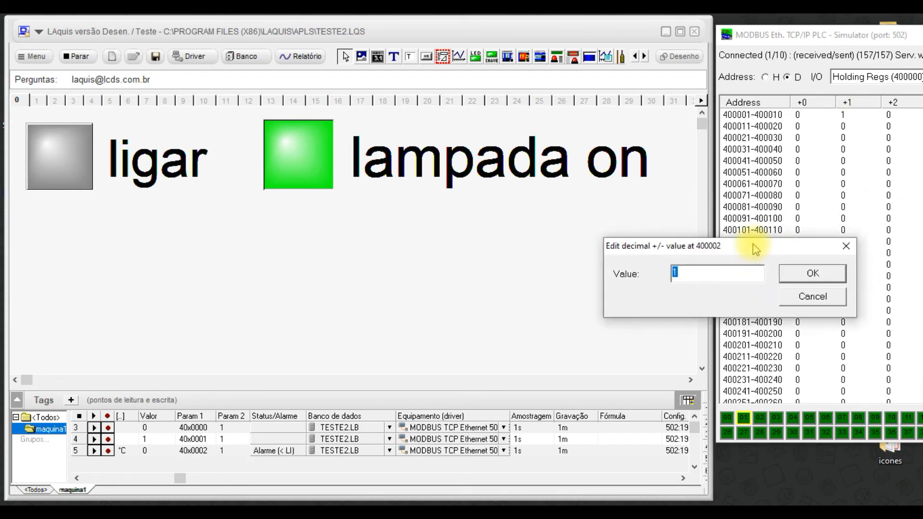
type("0")
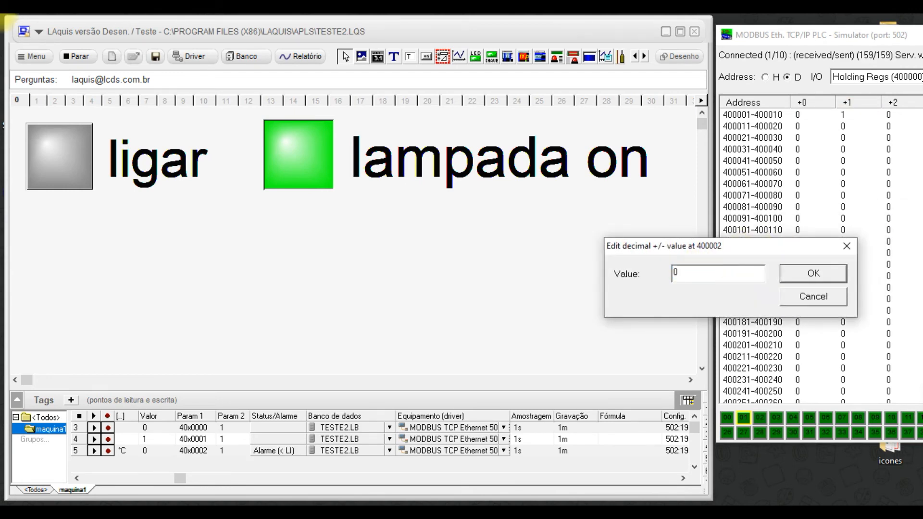
left_click(818, 273)
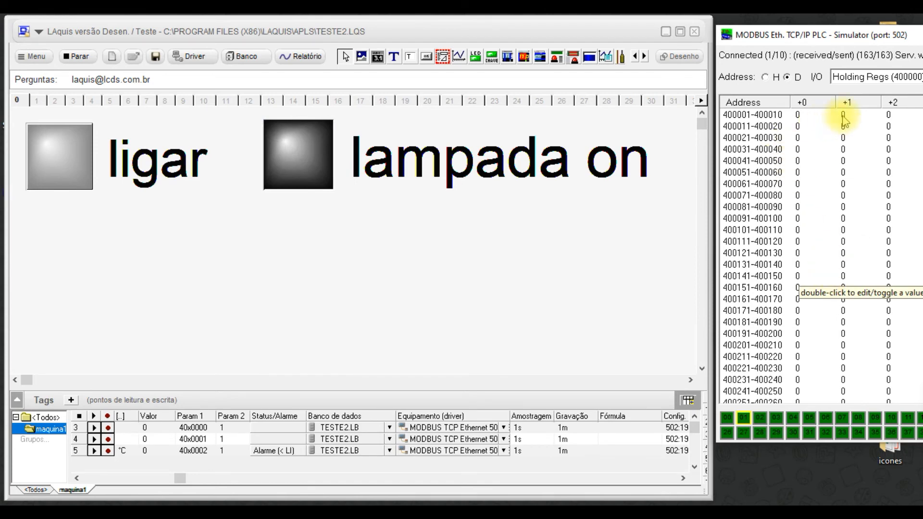
Repeat the lamp test by switching register 400002 on with value 1 and off again with 0 in the simulator.
left_click_drag(922, 206, 587, 286)
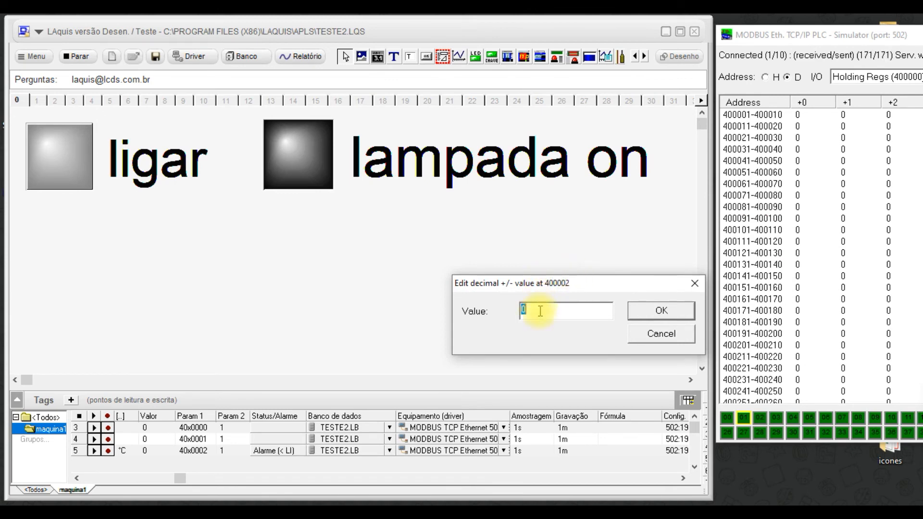
type("1")
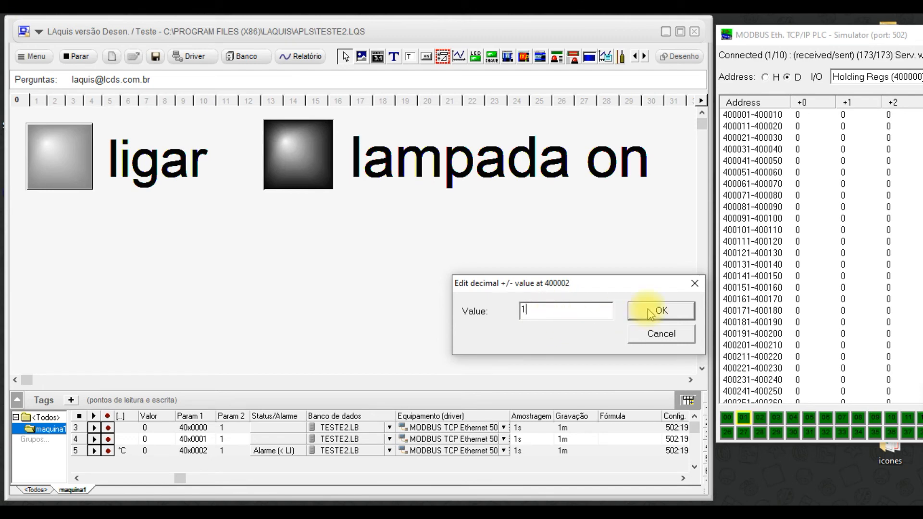
left_click(648, 313)
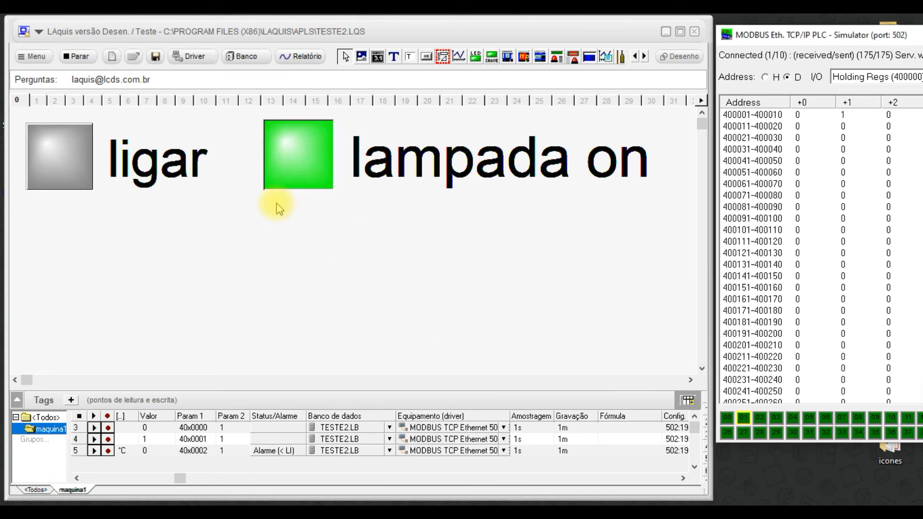
left_click(843, 115)
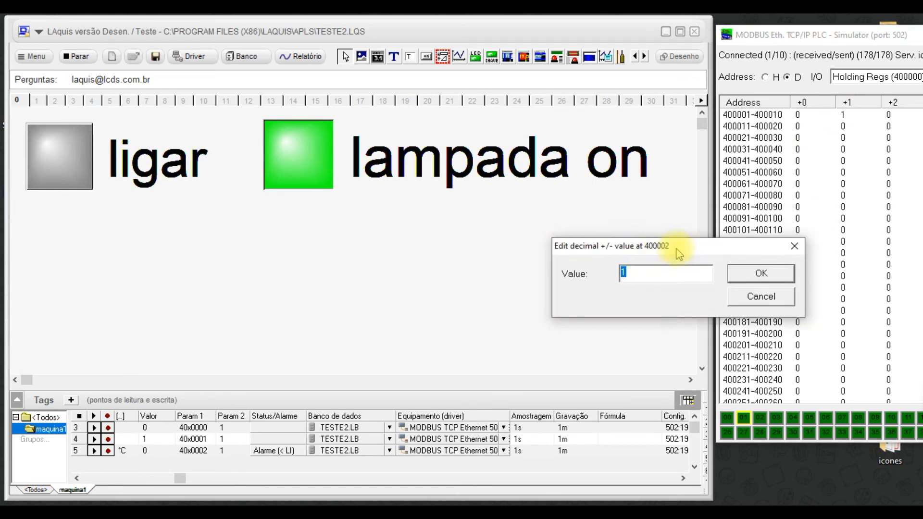
type("0")
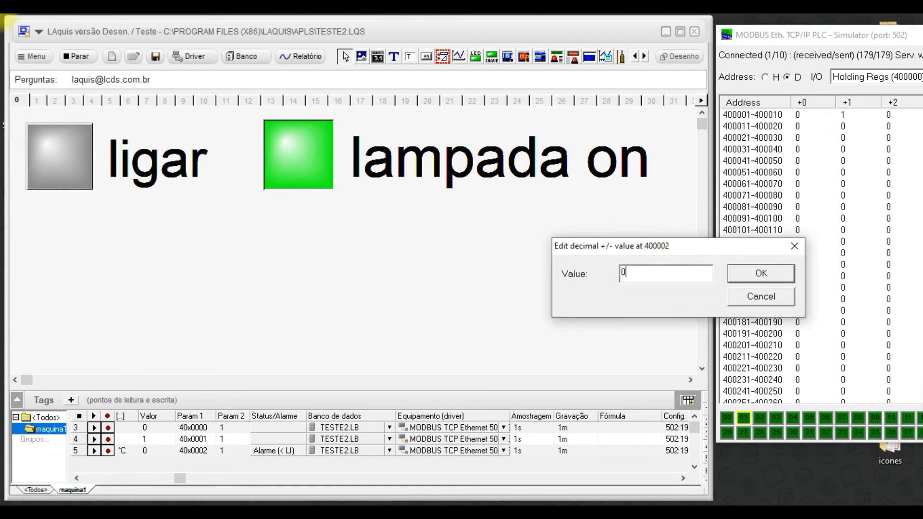
left_click(770, 273)
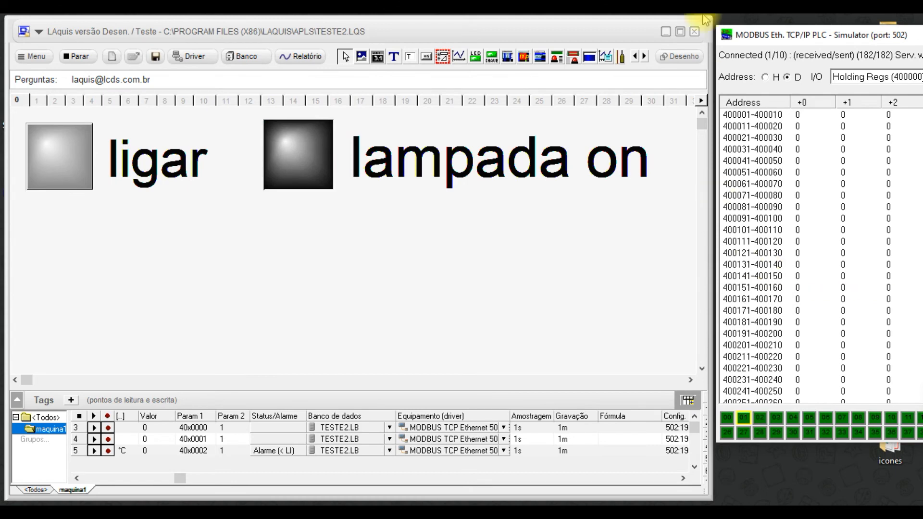
Maximize the LAquis window, stop the application and draw a wide numeric display below the ligar button.
left_click(681, 32)
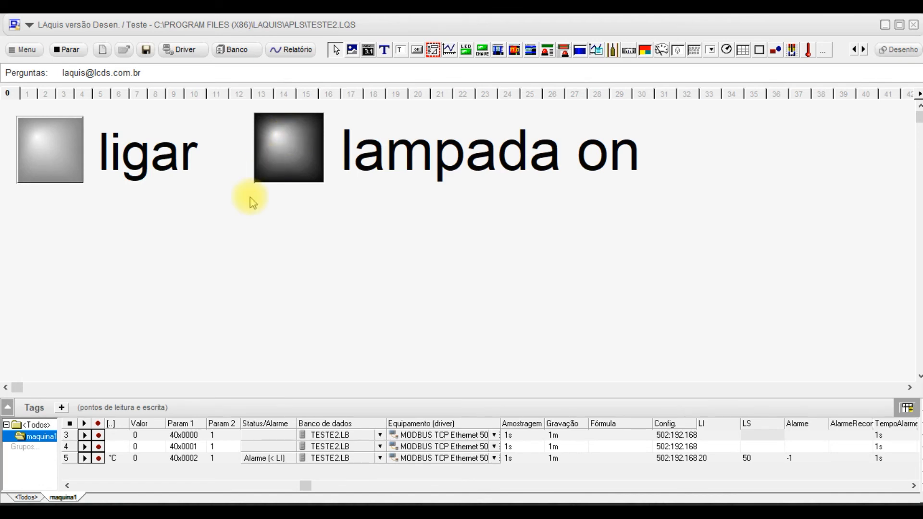
left_click(66, 50)
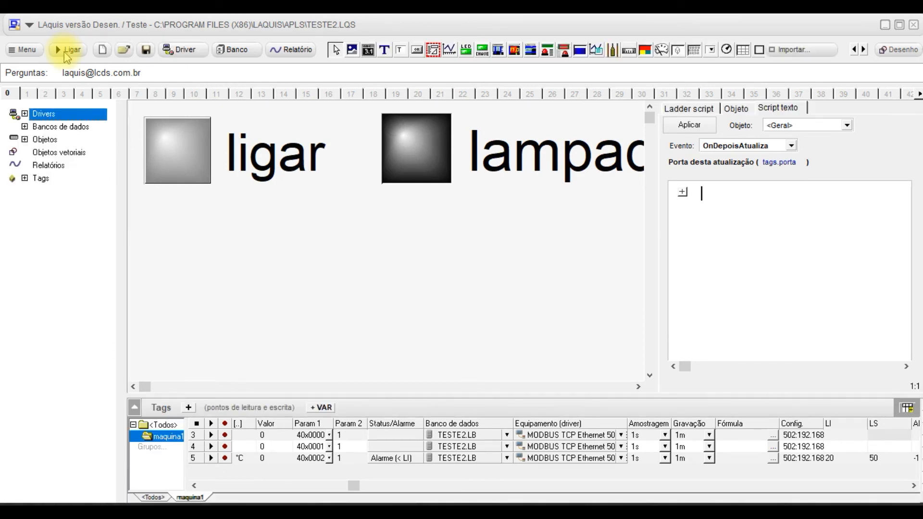
left_click(369, 50)
mouse_move(148, 212)
left_mouse_down()
mouse_move(267, 290)
mouse_move(501, 269)
left_mouse_up()
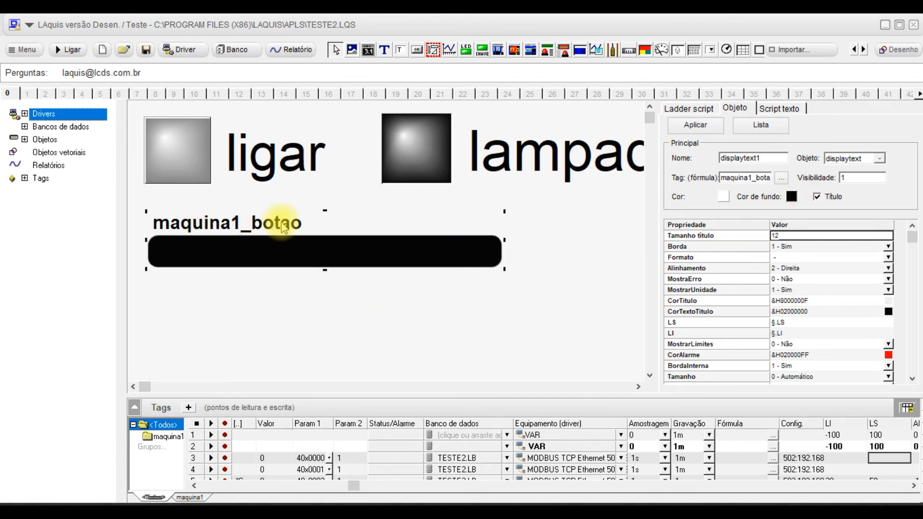
Associate the new display with the maquina1_sensor1 tag and make it slightly taller.
left_click(782, 178)
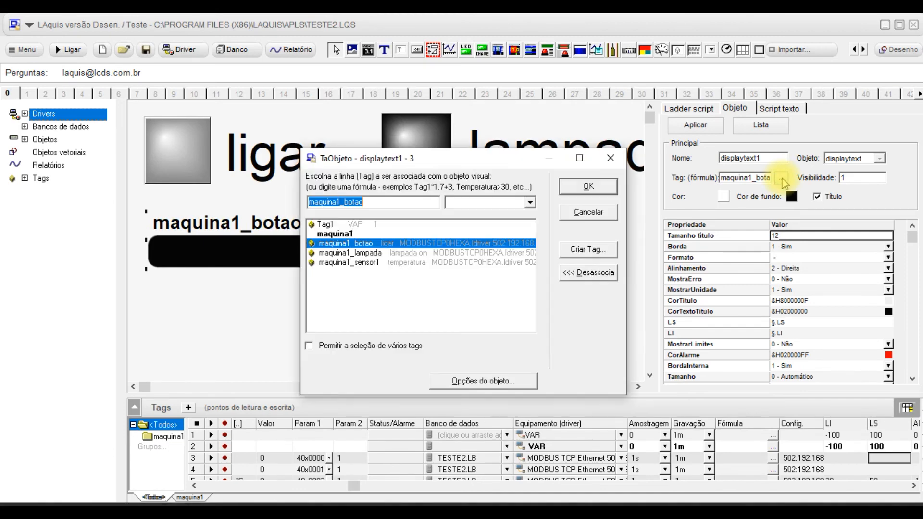
double_click(326, 263)
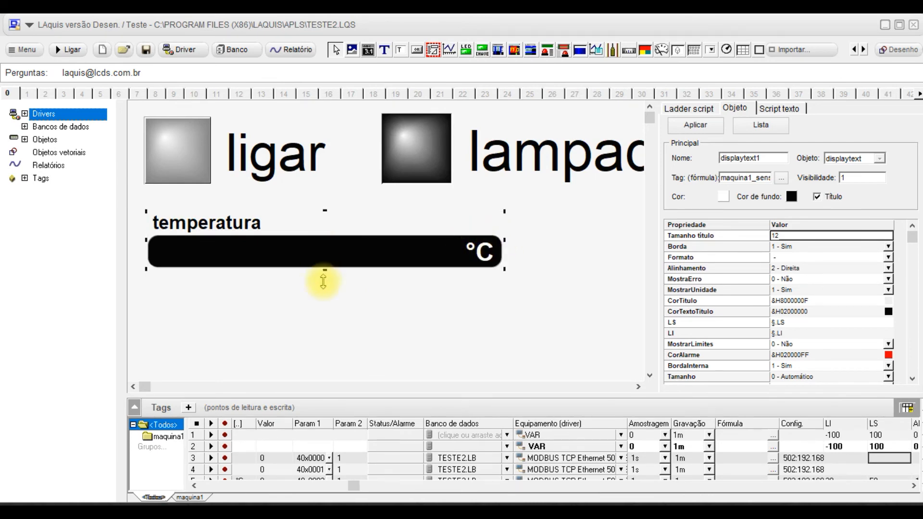
left_click_drag(323, 281, 323, 284)
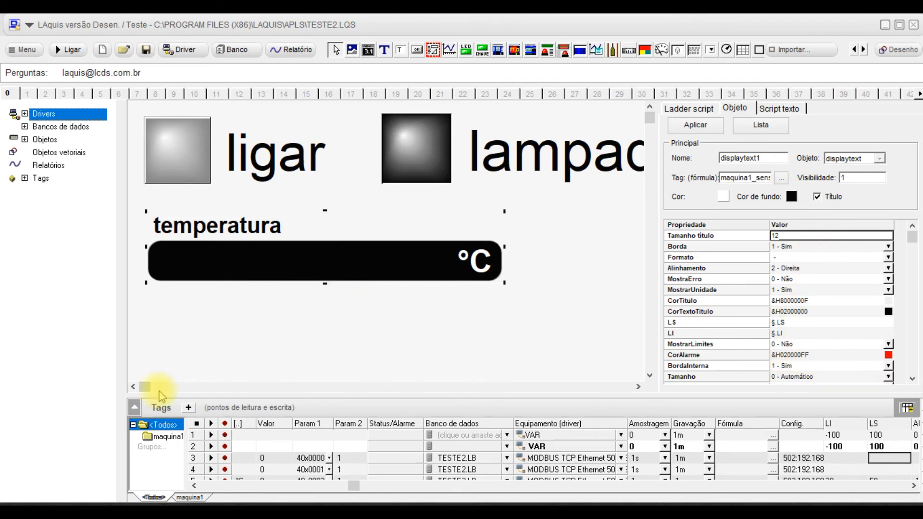
Check the limit columns of the maquina1 tags and set the temperature display's Estilo property to 0 - Normal.
left_click(162, 437)
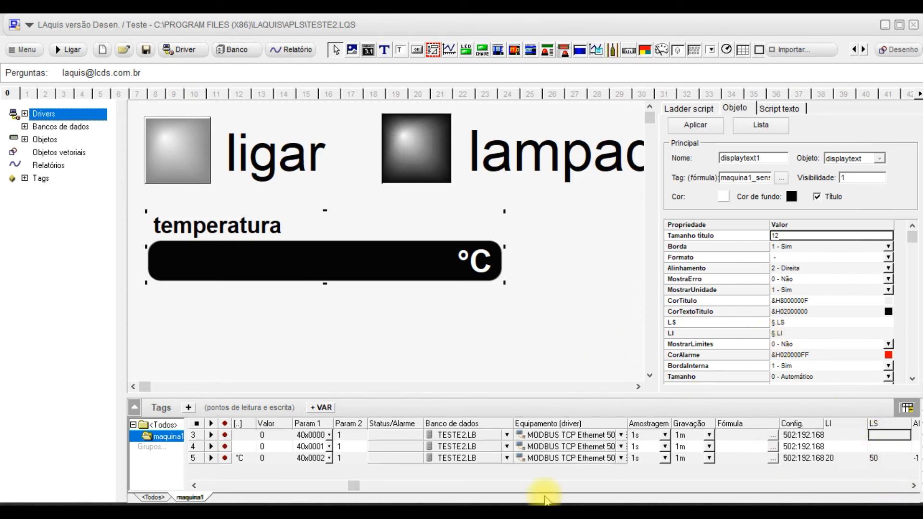
left_click_drag(354, 486, 402, 486)
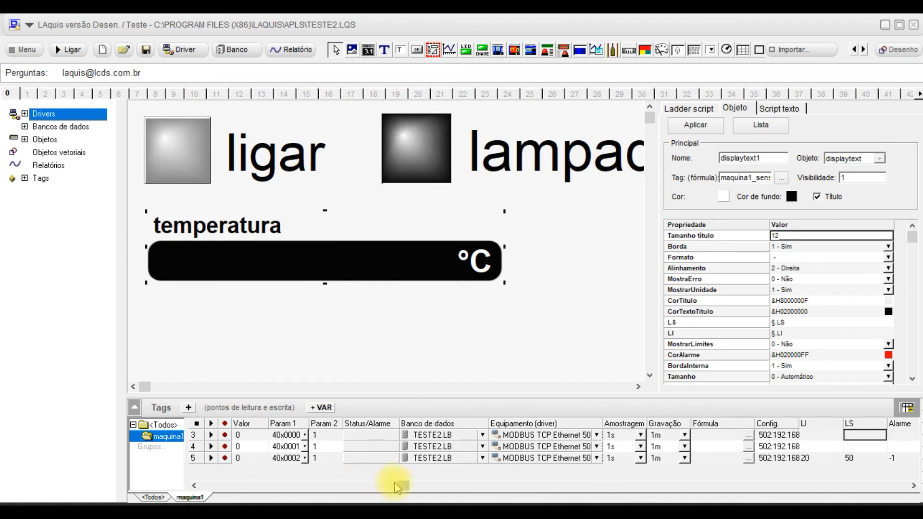
left_click(909, 485)
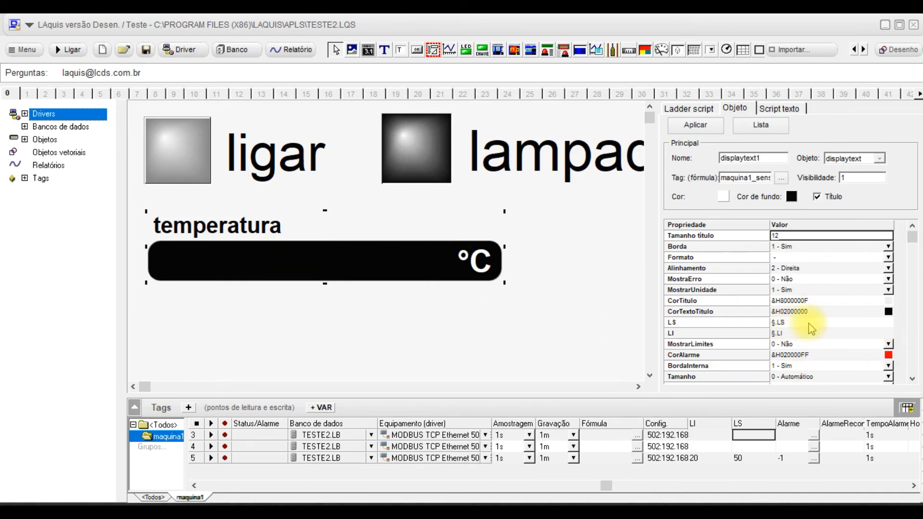
left_click(913, 379)
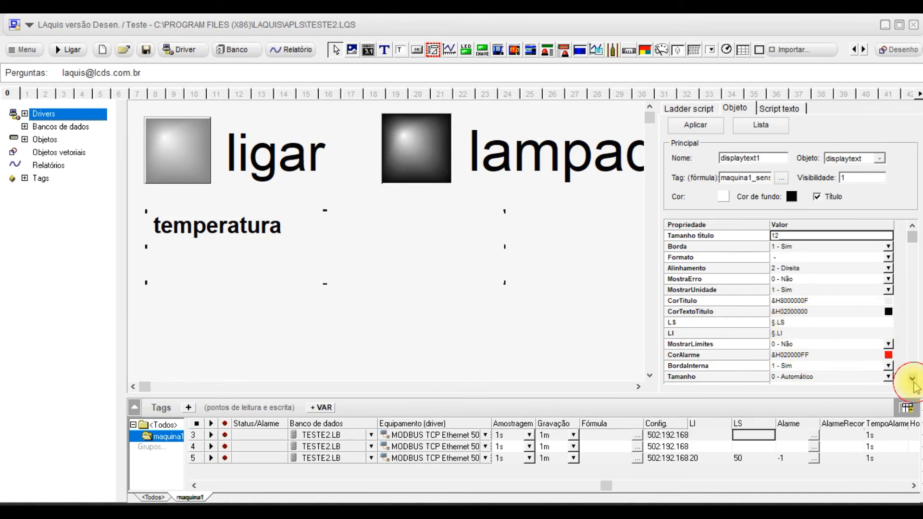
left_click(913, 379)
left_click(912, 379)
left_click(913, 380)
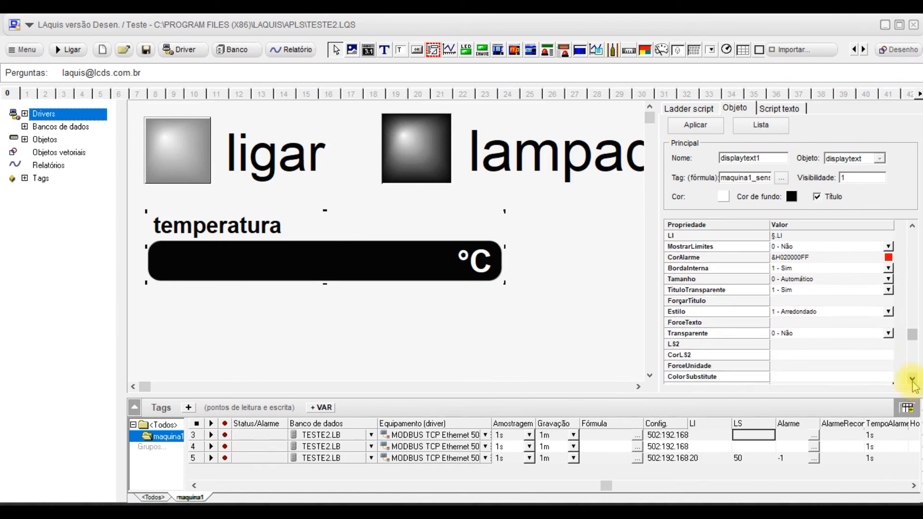
left_click(889, 312)
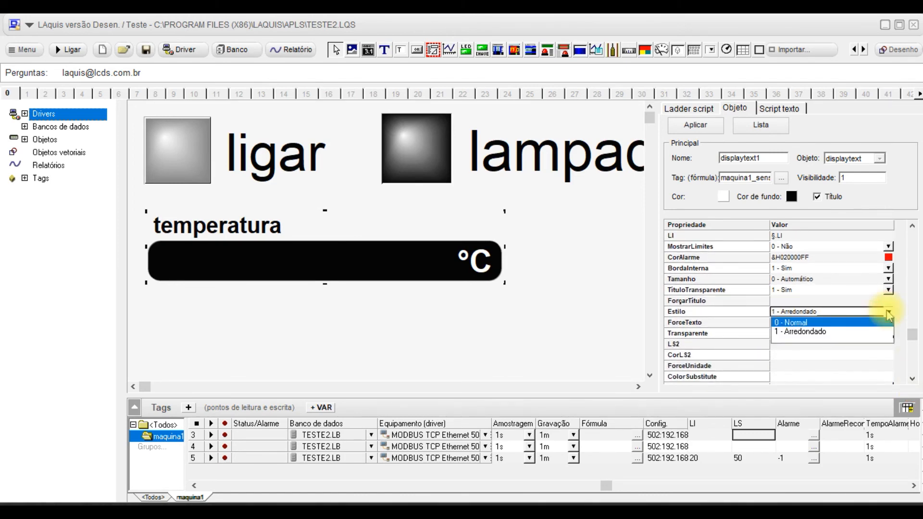
left_click(808, 322)
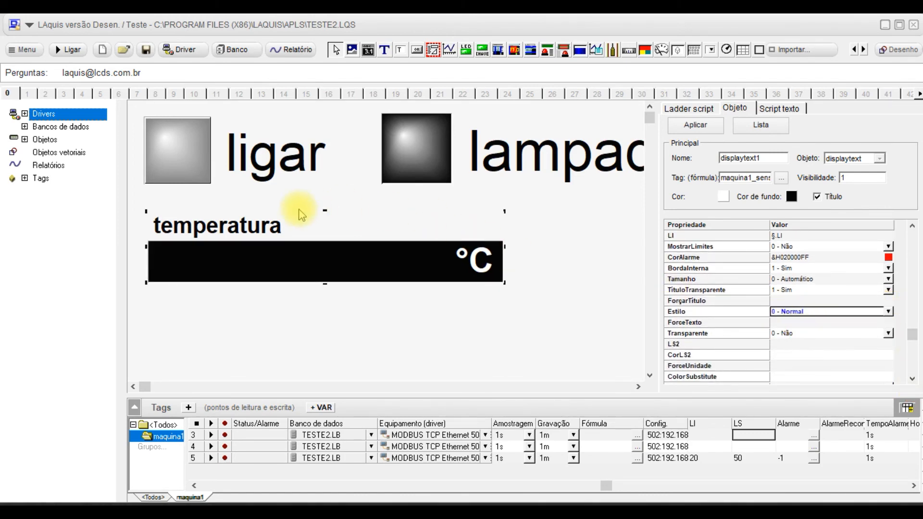
Examine the temperature display's remaining properties, including its alarm colours, and the limits of the maquina1 tags.
double_click(504, 221)
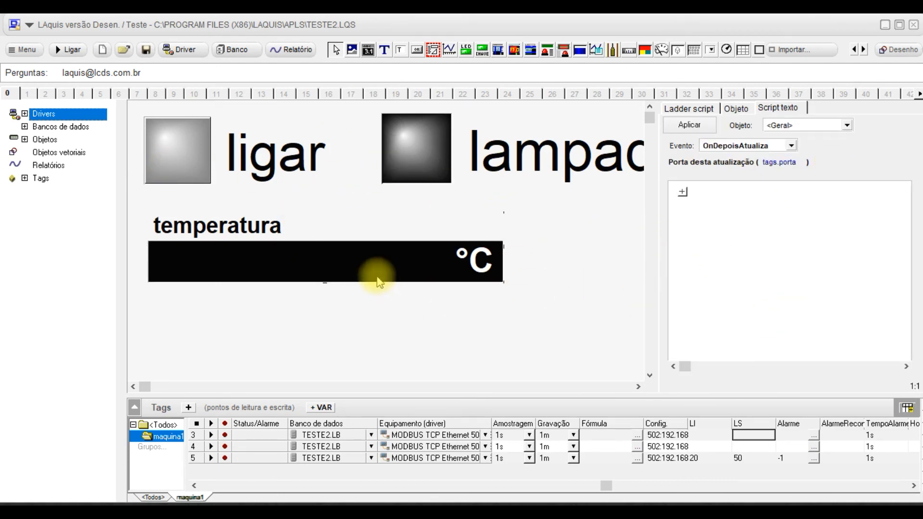
left_click(377, 274)
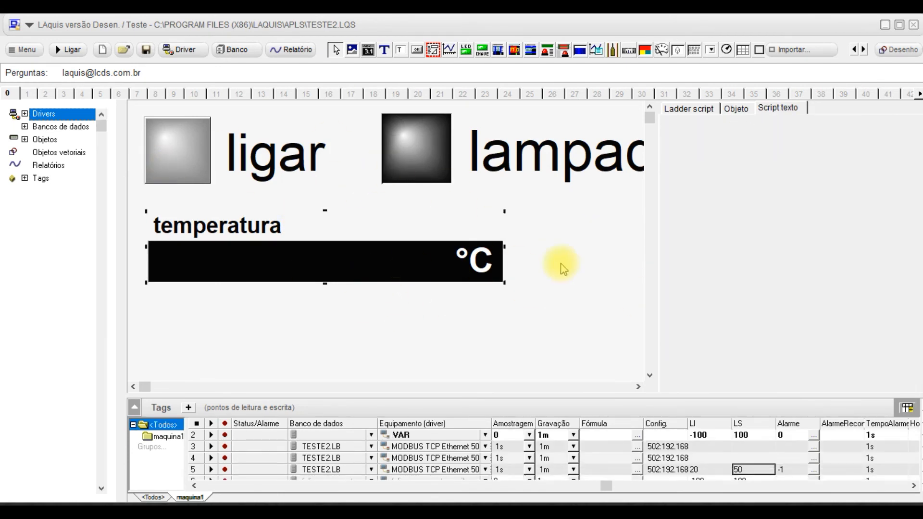
left_click_drag(910, 379, 912, 382)
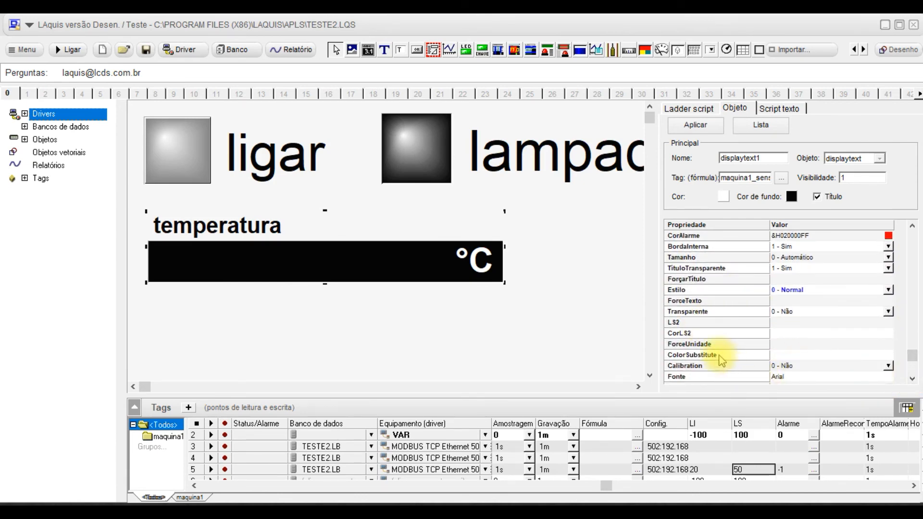
left_click(913, 378)
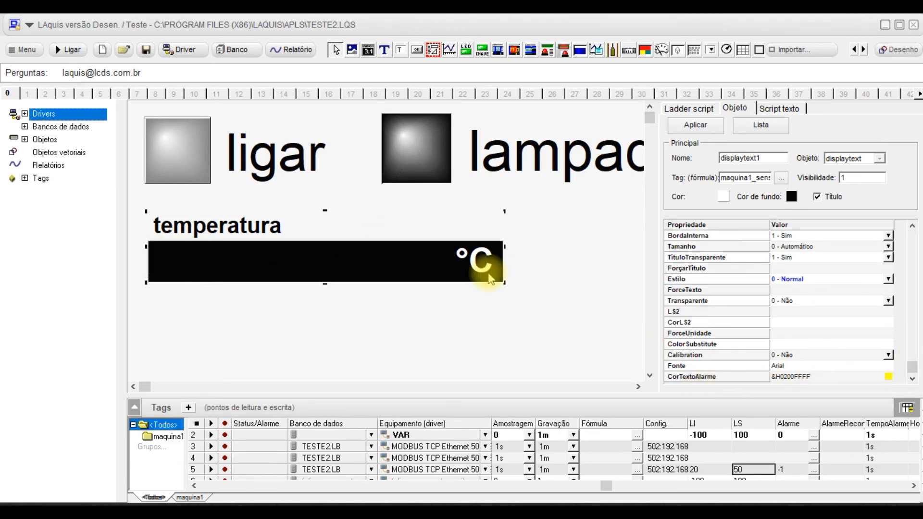
scroll(914, 224, "up", 4)
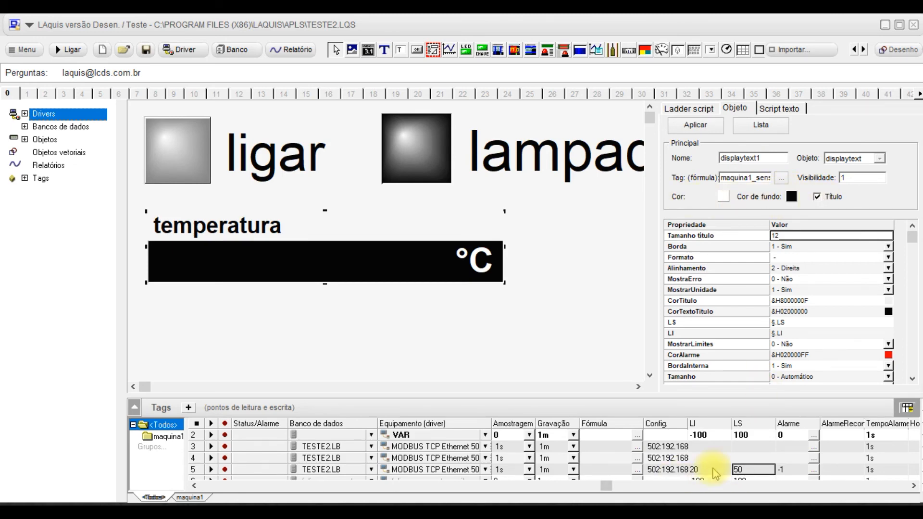
left_click(161, 436)
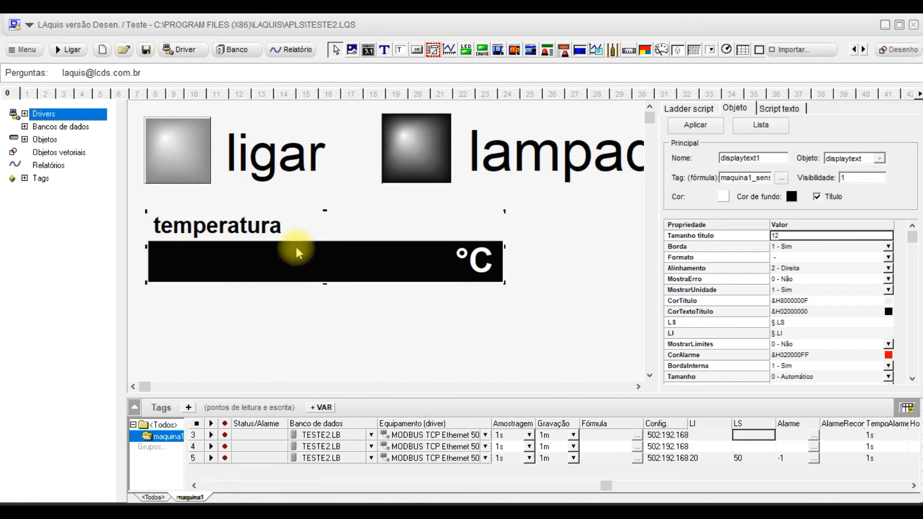
Run the application beside the simulator with the maquina1 tags shown, and set holding register 400003 to 600.
left_click(70, 50)
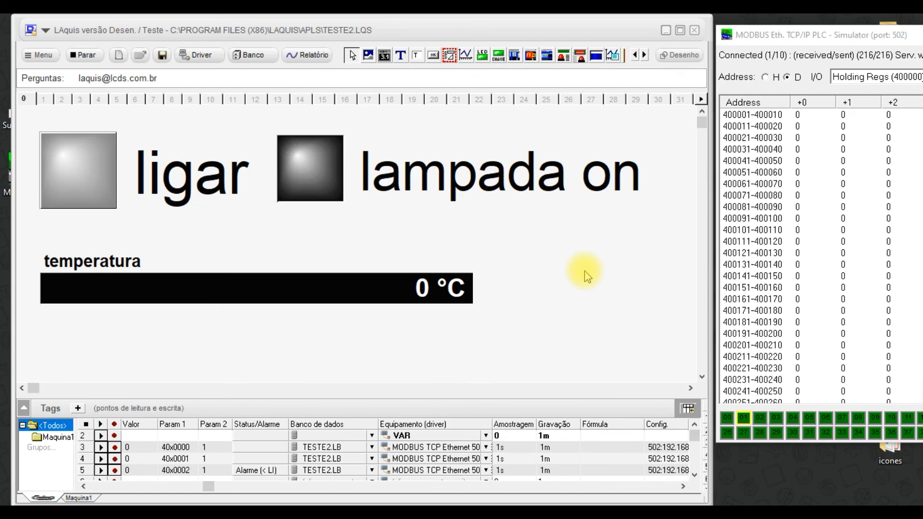
left_click(57, 438)
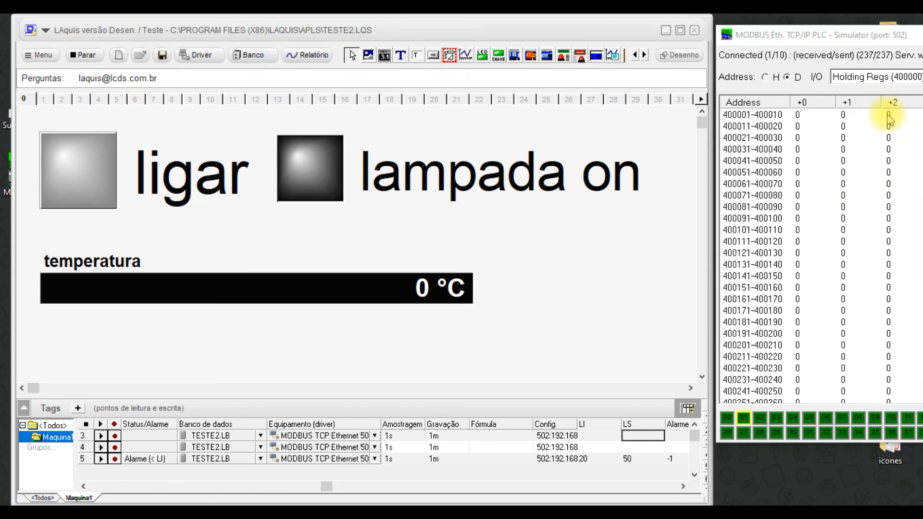
left_click_drag(922, 207, 624, 237)
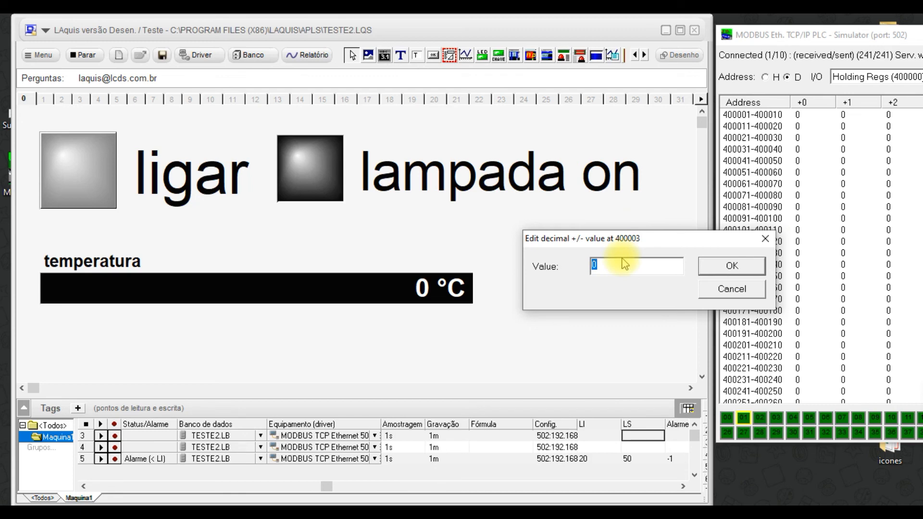
type("600")
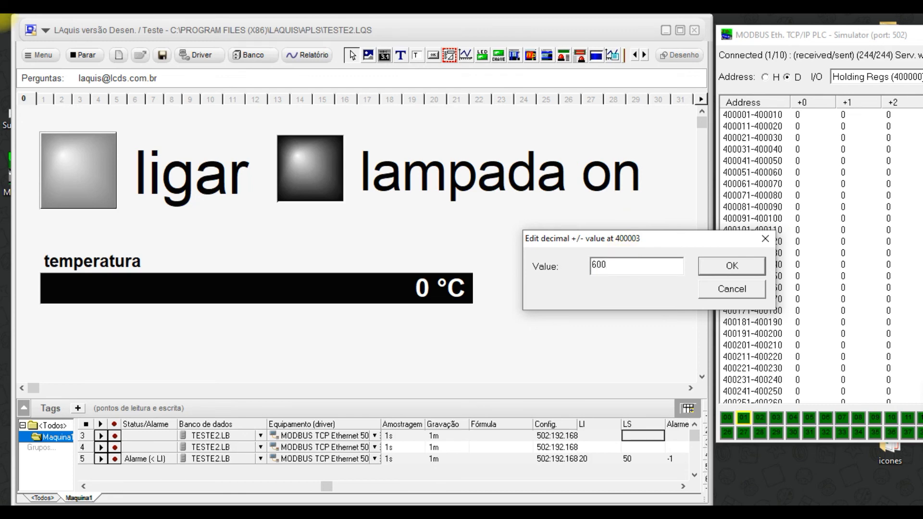
key("Return")
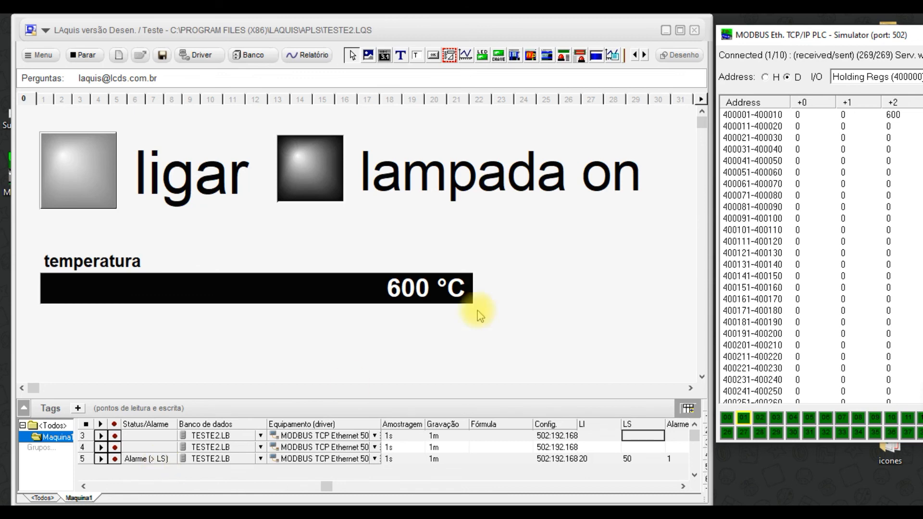
Set holding register 400003 to 40 in the simulator and check the sensor1 tag's value in the tag list.
left_click(897, 117)
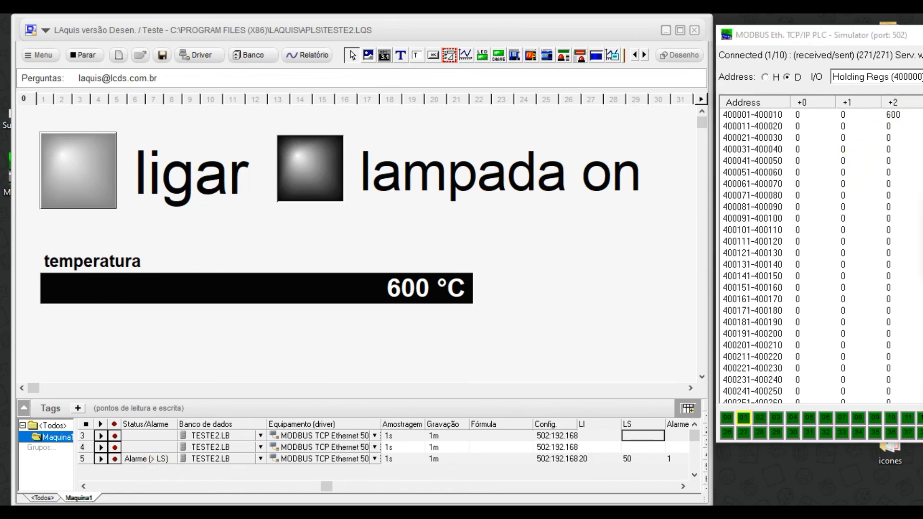
left_click_drag(922, 201, 639, 198)
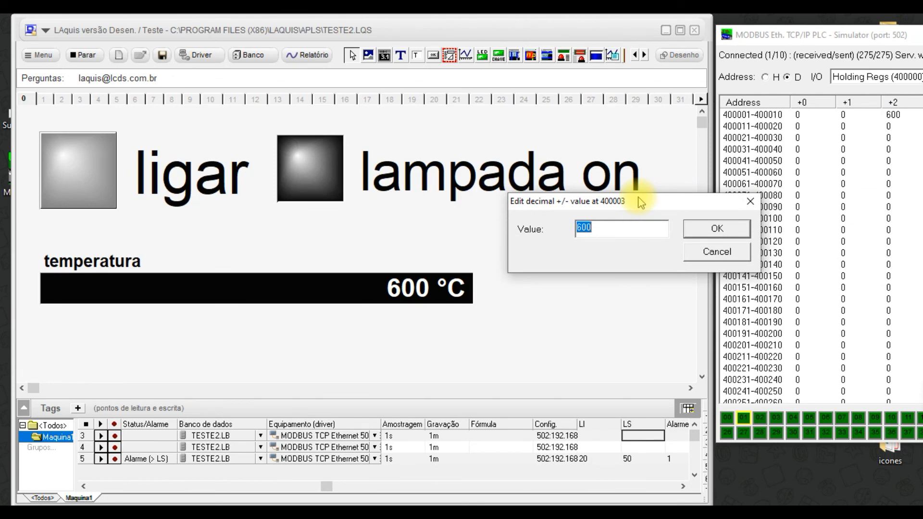
type("40")
key("Return")
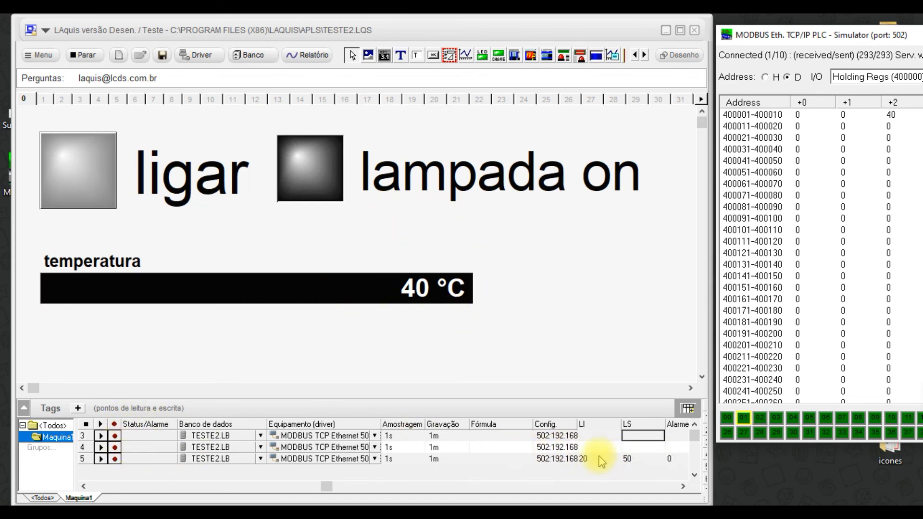
left_click(83, 486)
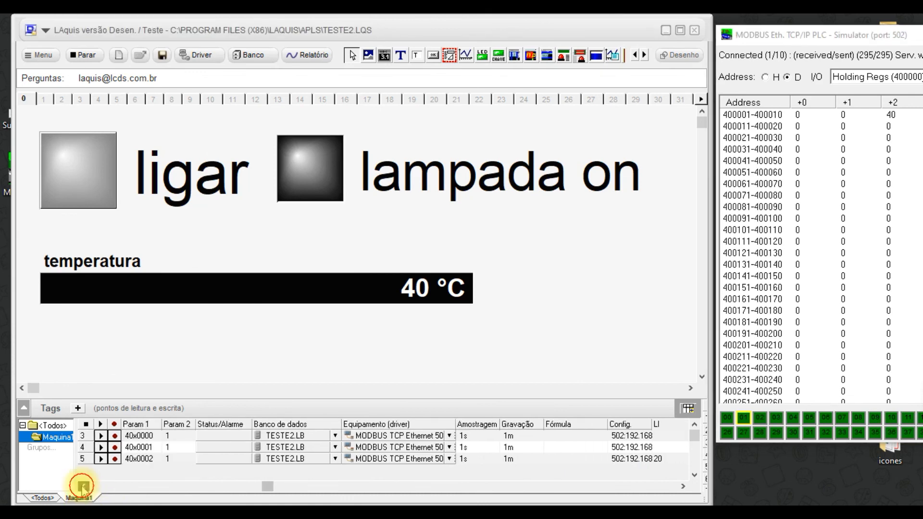
left_click(83, 486)
left_click(83, 486)
left_click(84, 487)
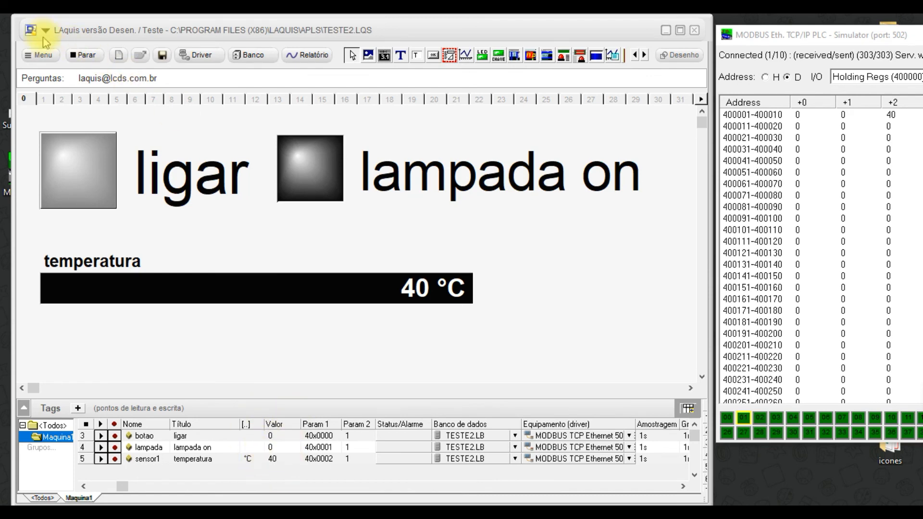
Stop the running application and switch the maximized screen editor to drawing mode.
left_click(82, 55)
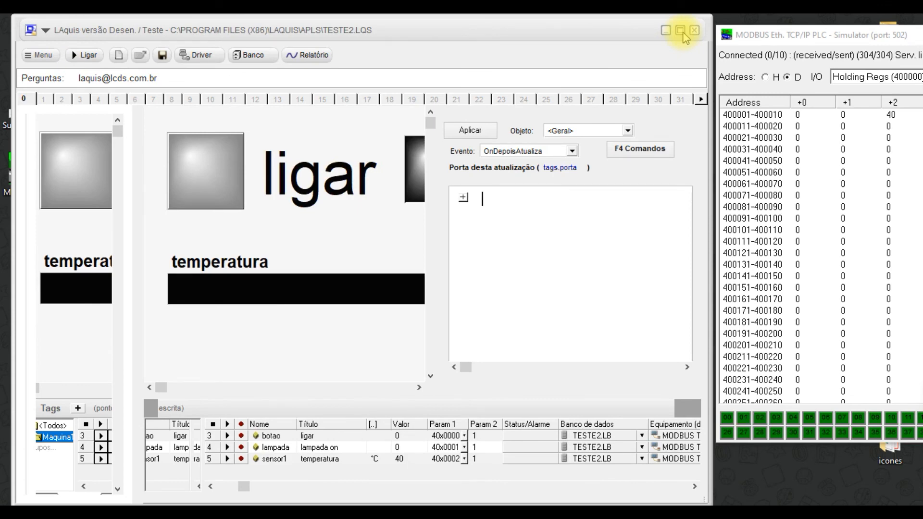
left_click(681, 30)
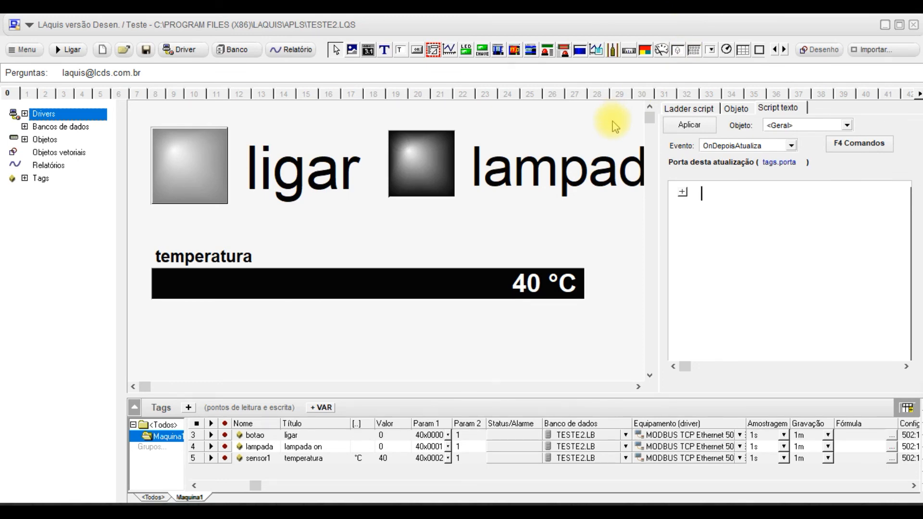
left_click(823, 51)
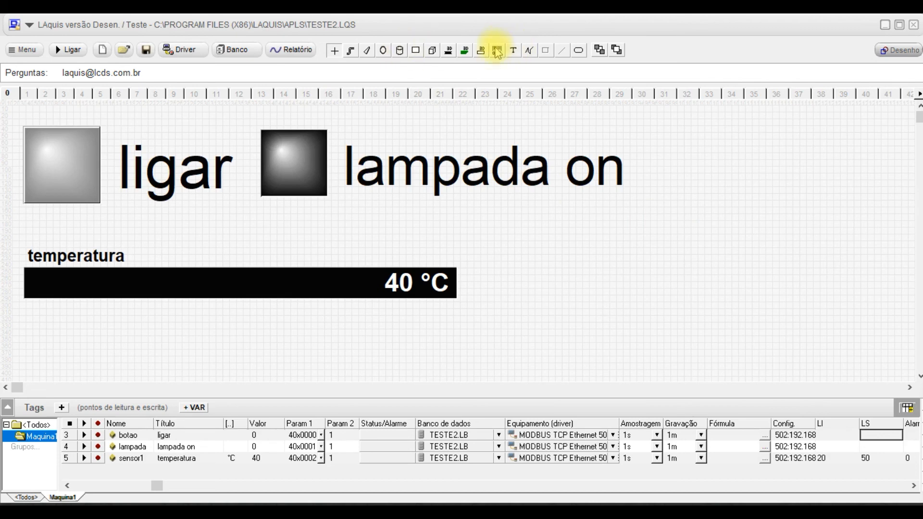
left_click(498, 50)
left_click(531, 243)
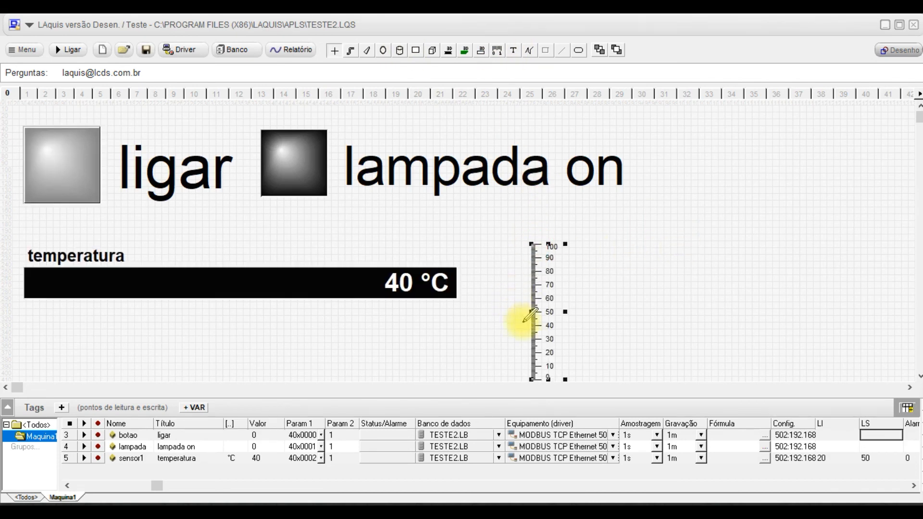
left_click_drag(540, 318, 693, 264)
left_click_drag(701, 326, 701, 362)
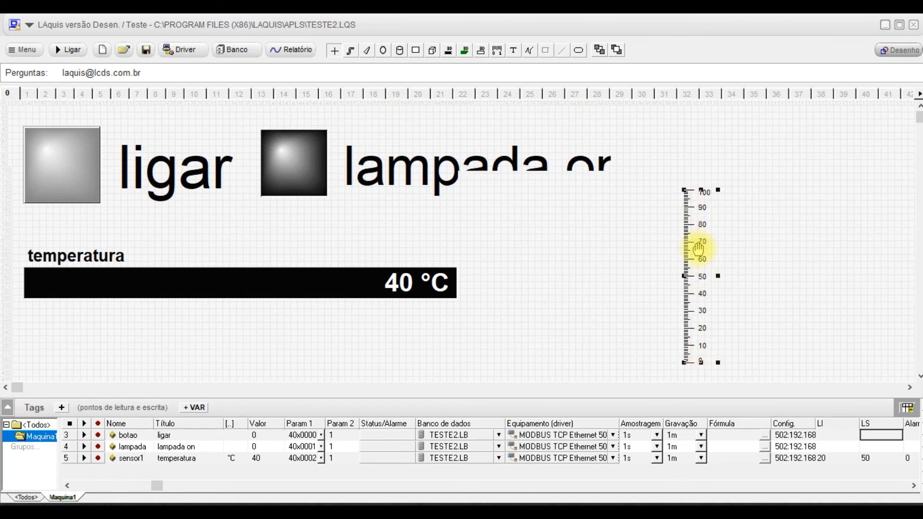
key("Delete")
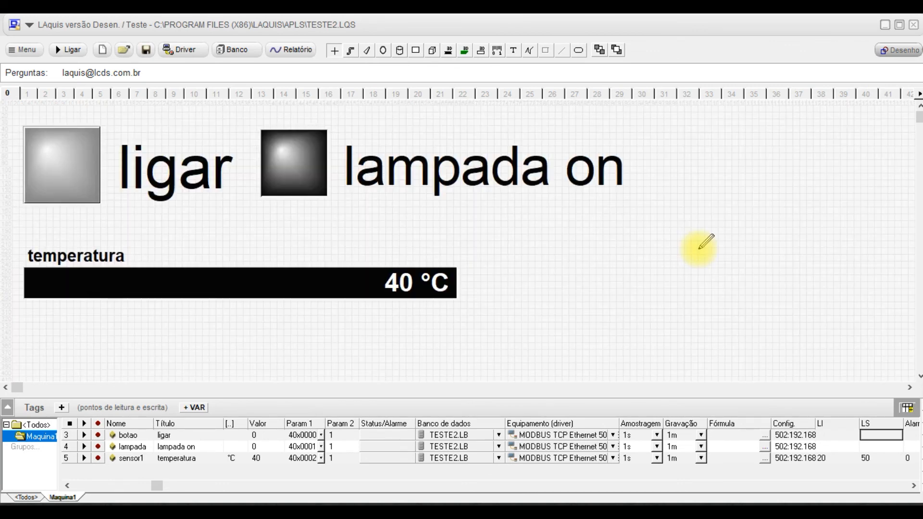
Draw an upright cylinder on the screen and place it just beside the right end of the temperature display.
left_click(398, 50)
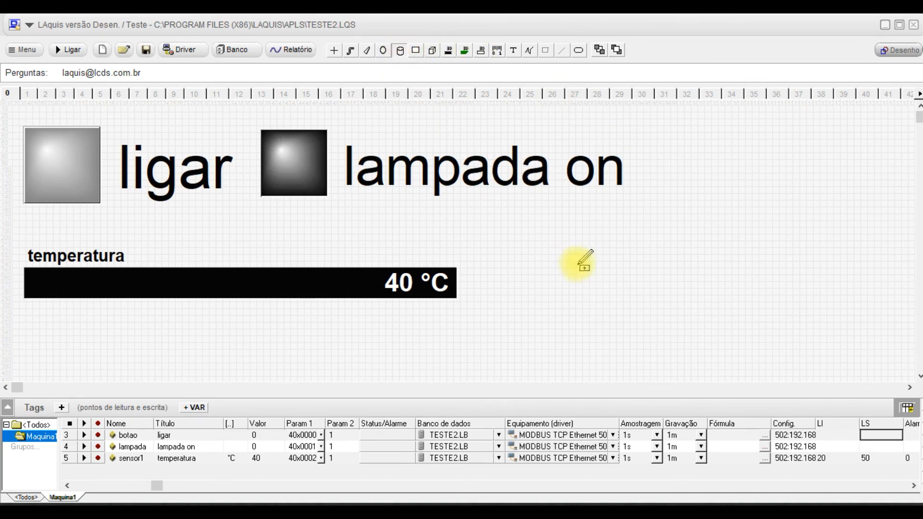
left_click_drag(586, 224, 681, 369)
left_click_drag(600, 292, 532, 282)
left_click(529, 284)
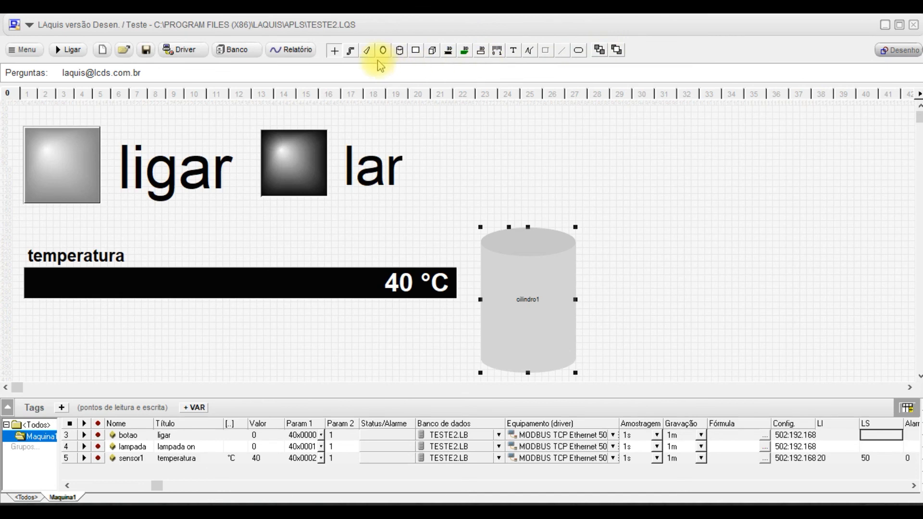
Try to draw a bent multi-segment line shape above and to the right of the cylinder.
left_click(351, 50)
left_click(488, 163)
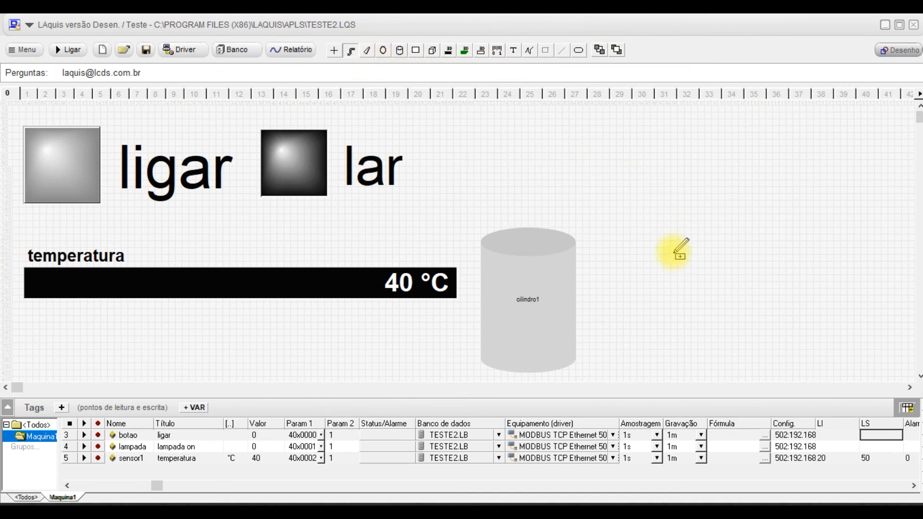
left_click(681, 234)
left_click(695, 176)
left_click(604, 142)
left_click(477, 139)
left_click(487, 162)
left_click(513, 159)
left_click(552, 200)
left_click(637, 190)
left_click(628, 163)
left_click(678, 268)
right_click(679, 269)
left_click(752, 219)
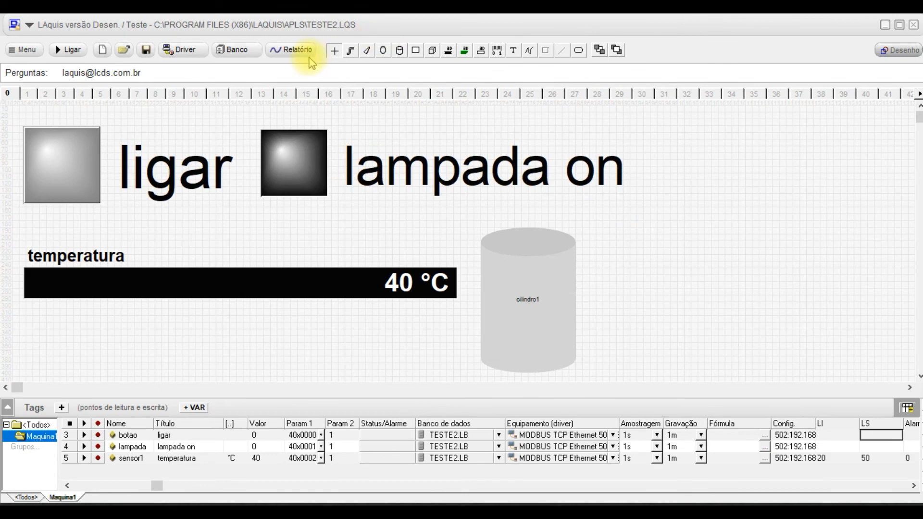
Leave drawing mode and widen the canvas area to fit the whole cylinder.
left_click(889, 49)
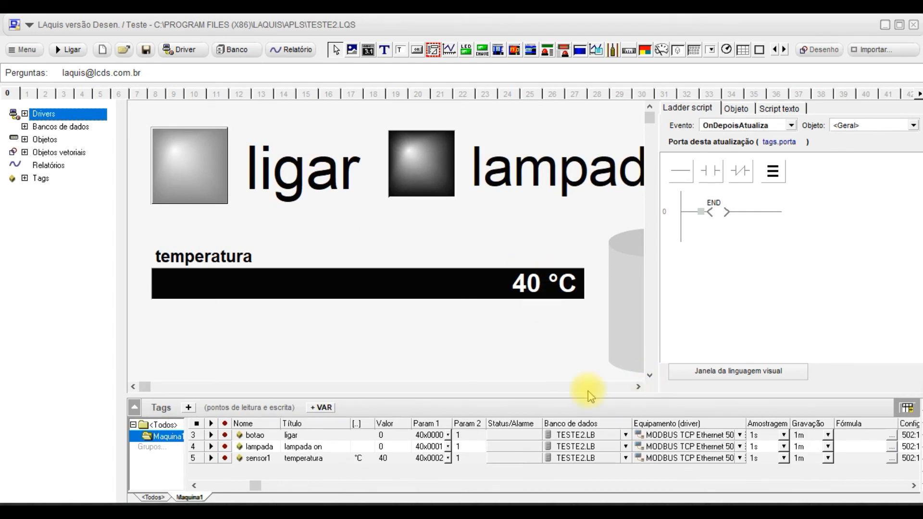
left_click_drag(657, 299, 747, 305)
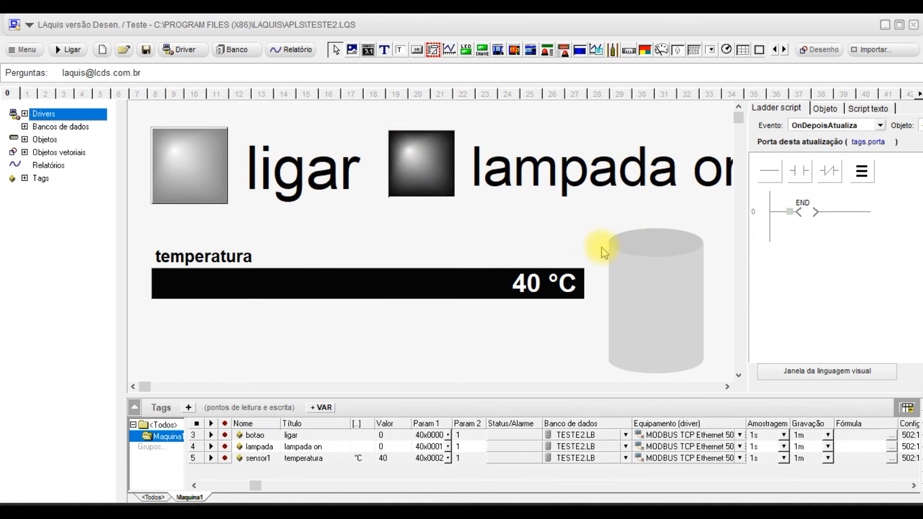
left_click(482, 49)
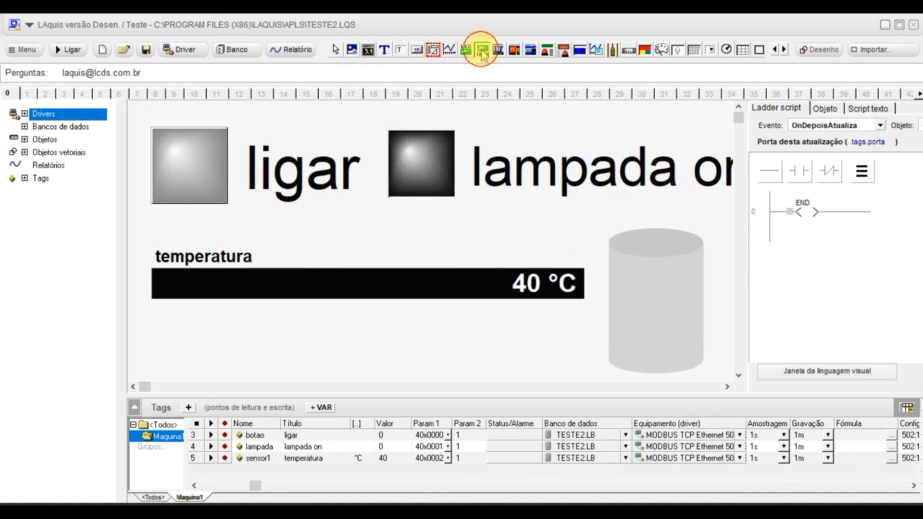
left_click(601, 251)
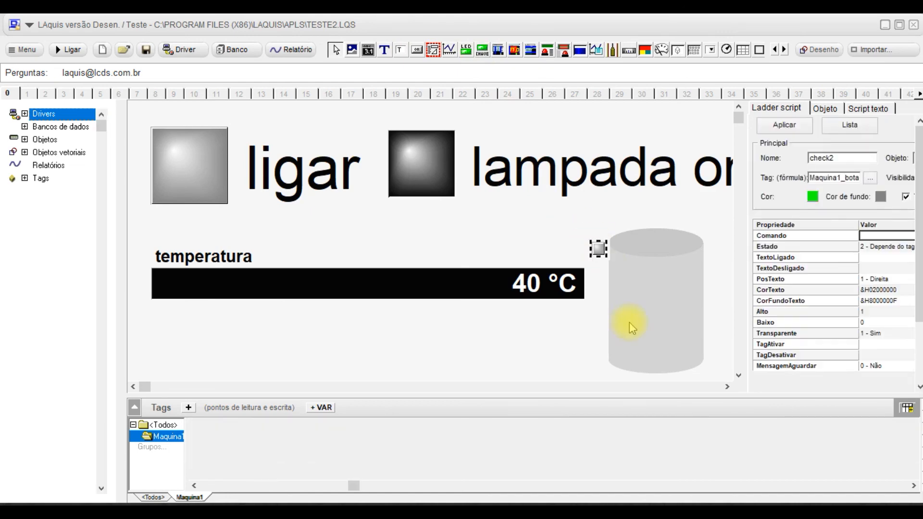
left_click(598, 250)
left_click_drag(598, 252, 591, 249)
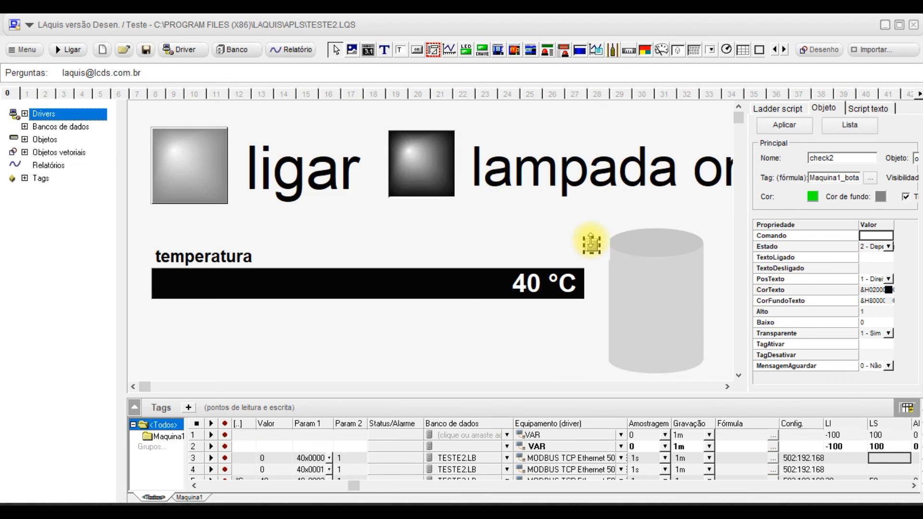
key("Delete")
left_click(498, 311)
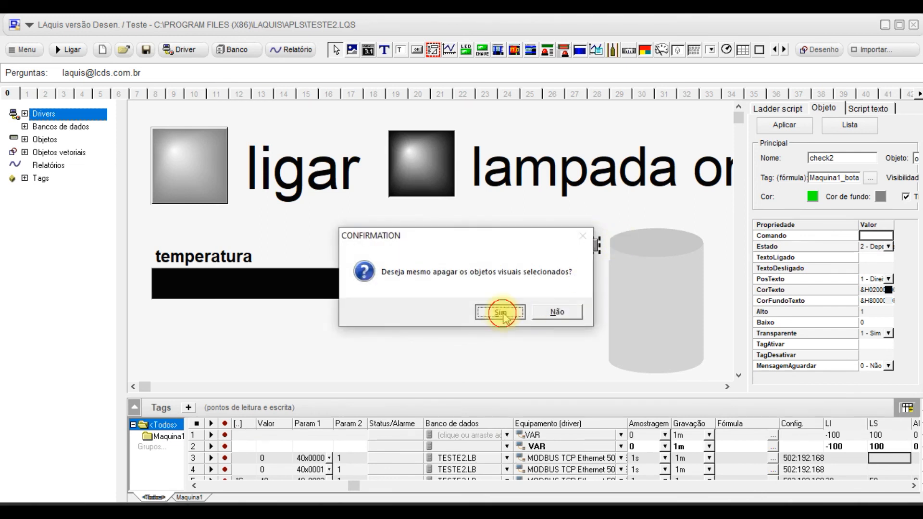